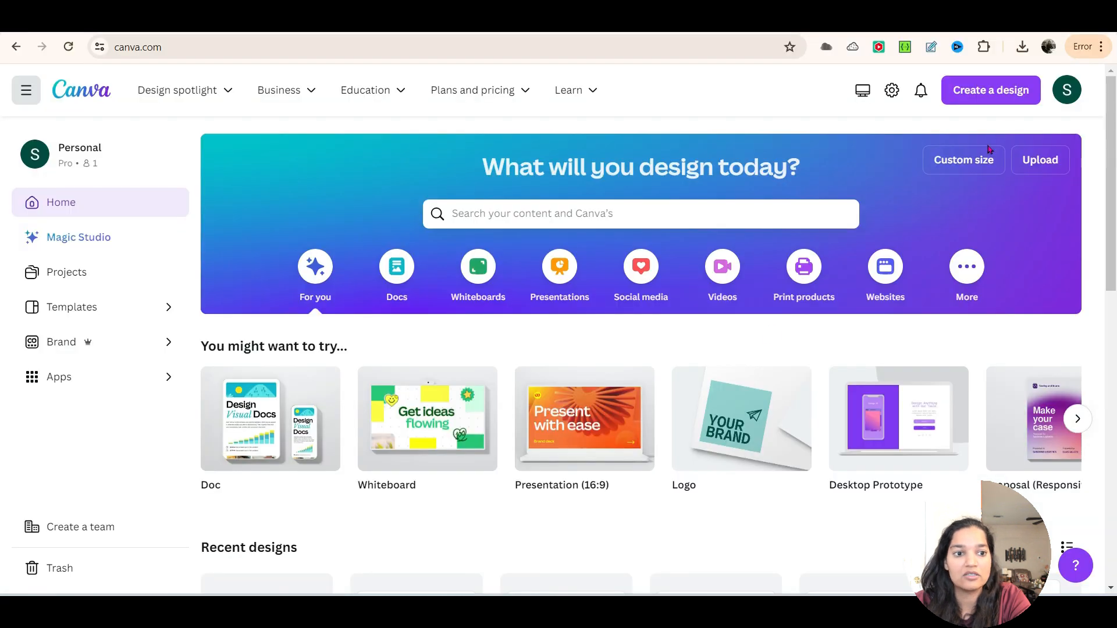
Step: Create a new custom-size design measuring 1280 × 720 px
{"action": "left_click", "coordinate": [970, 161]}
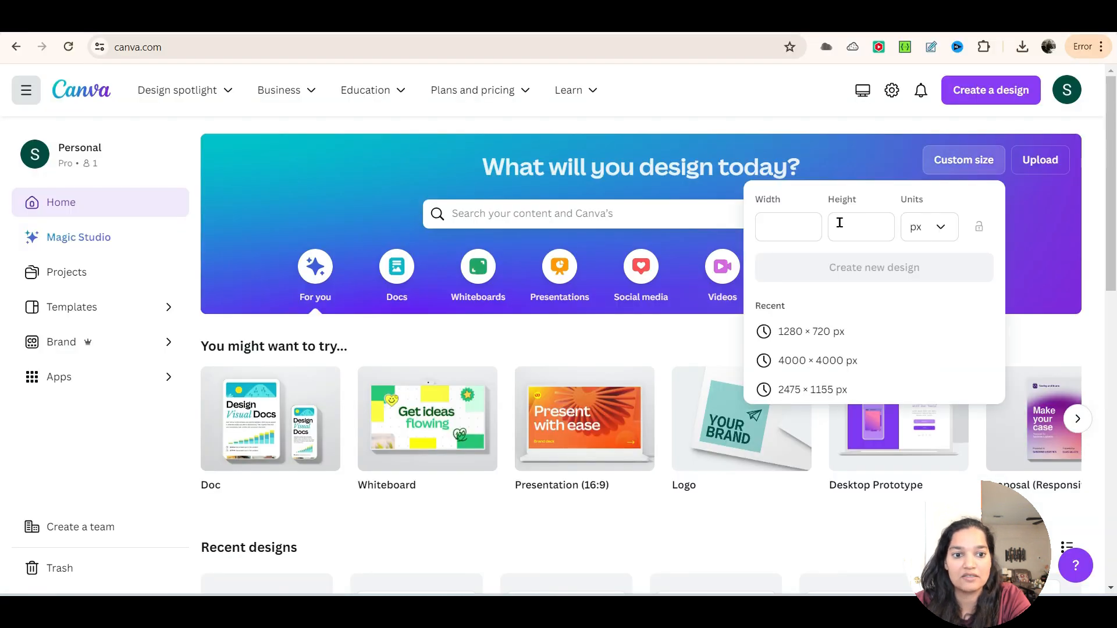
{"action": "left_click", "coordinate": [794, 224]}
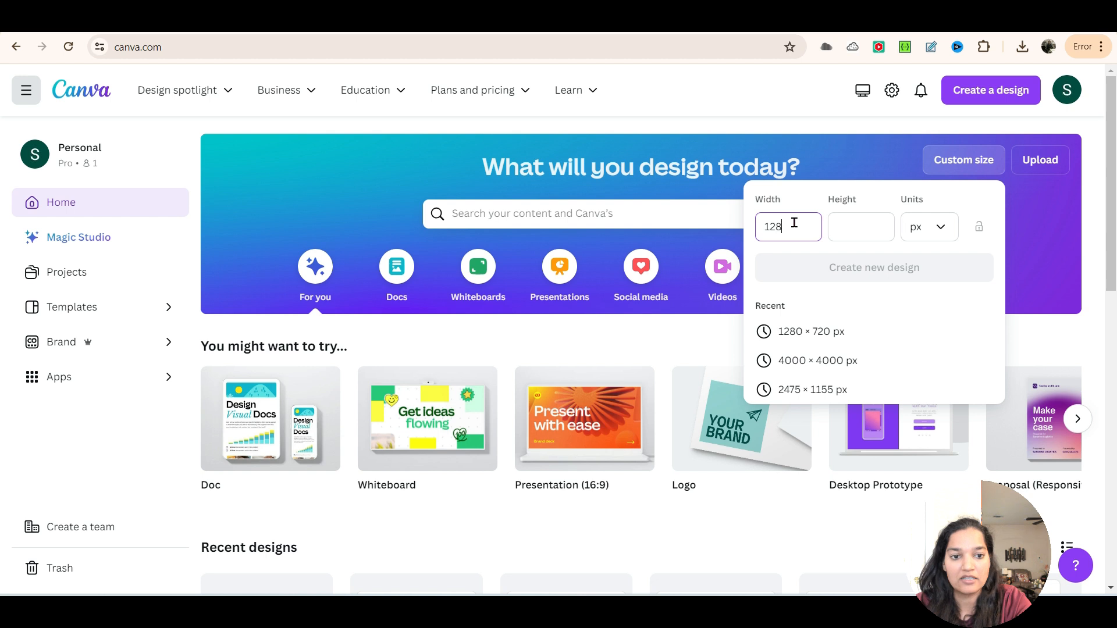
{"action": "key", "text": "Tab"}
{"action": "type", "text": "72"}
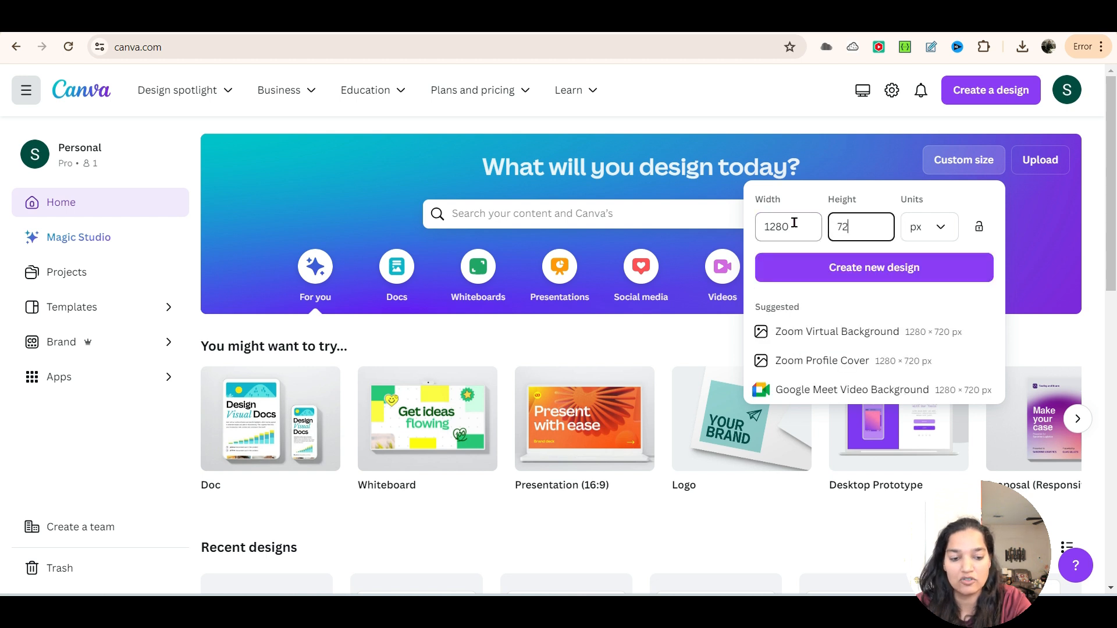
{"action": "type", "text": "0"}
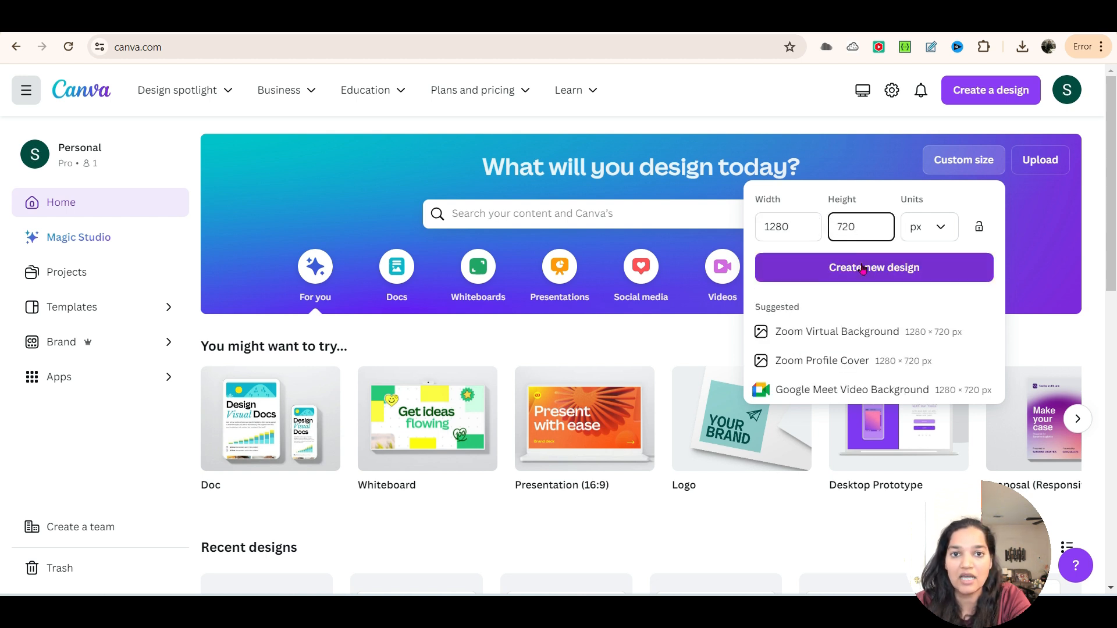
{"action": "left_click", "coordinate": [863, 269]}
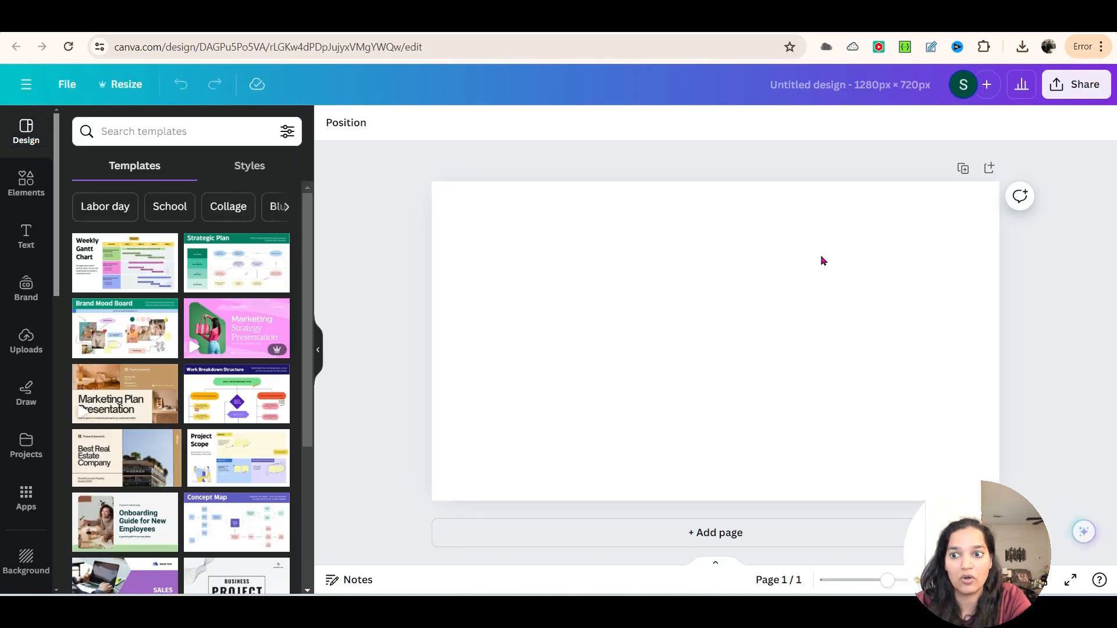
Step: Search the elements for "leaf straight" and browse the matching photos
{"action": "left_click", "coordinate": [14, 180]}
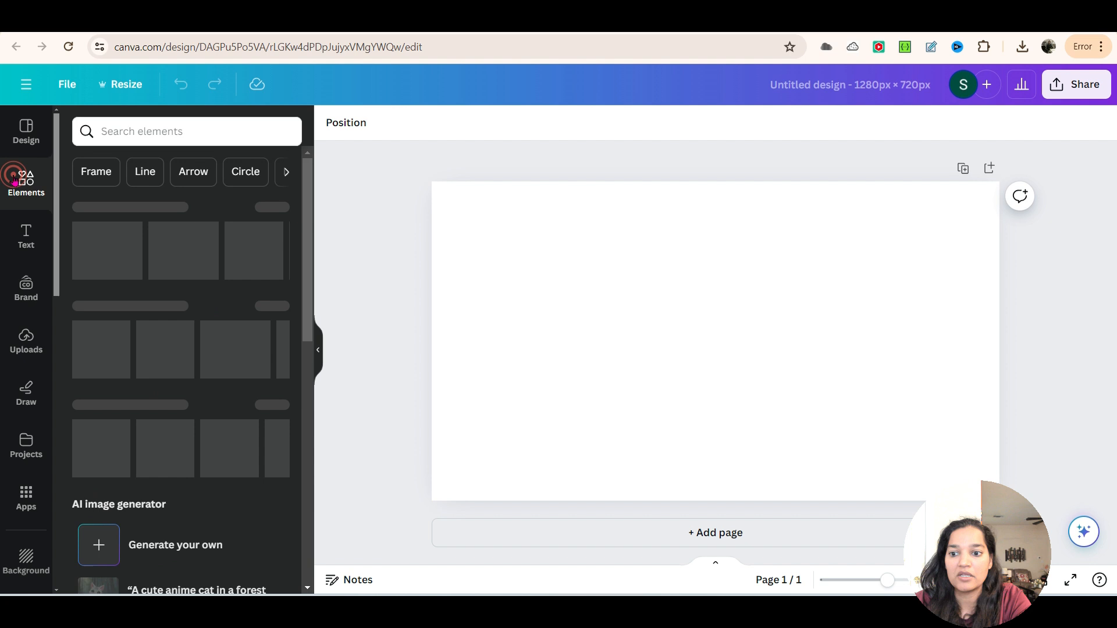
{"action": "left_click", "coordinate": [162, 130]}
{"action": "type", "text": "leaf"}
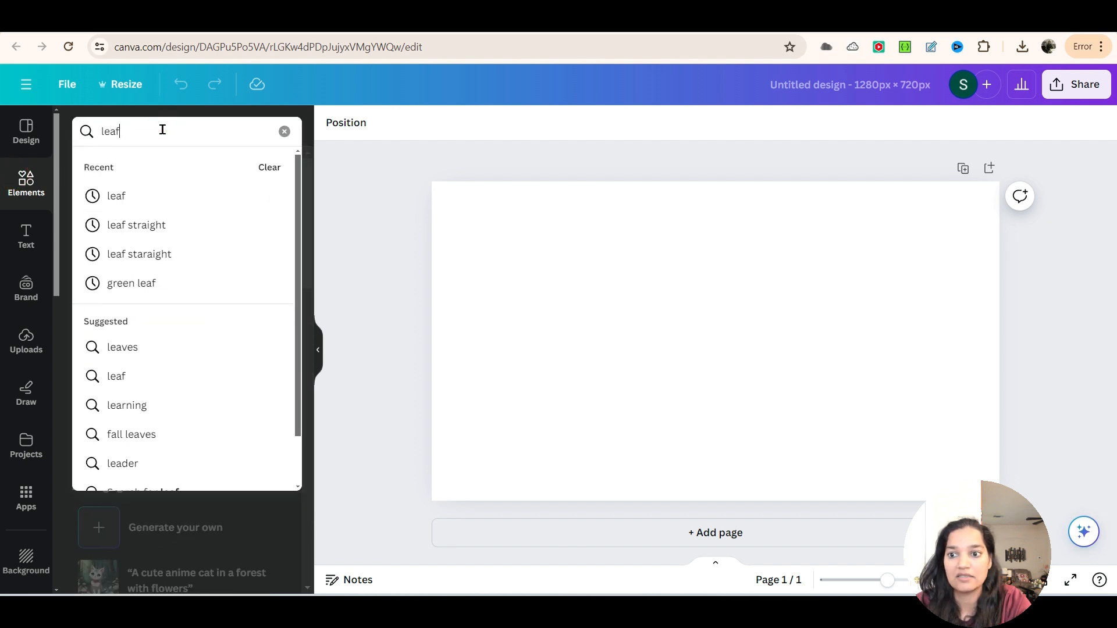
{"action": "type", "text": " straight"}
{"action": "key", "text": "Return"}
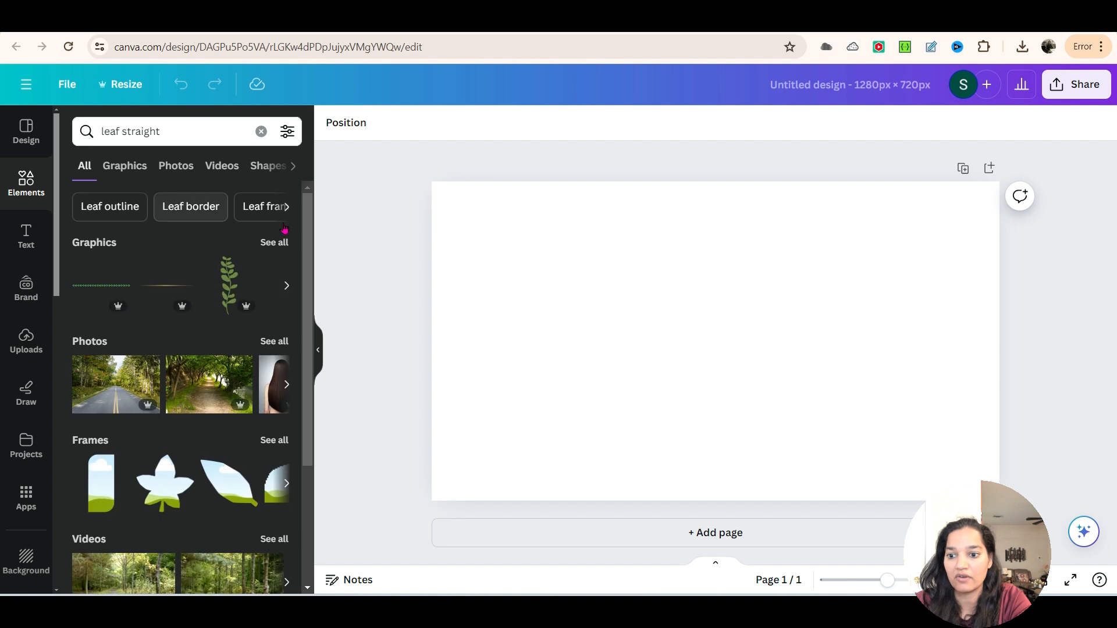
{"action": "left_click", "coordinate": [169, 168]}
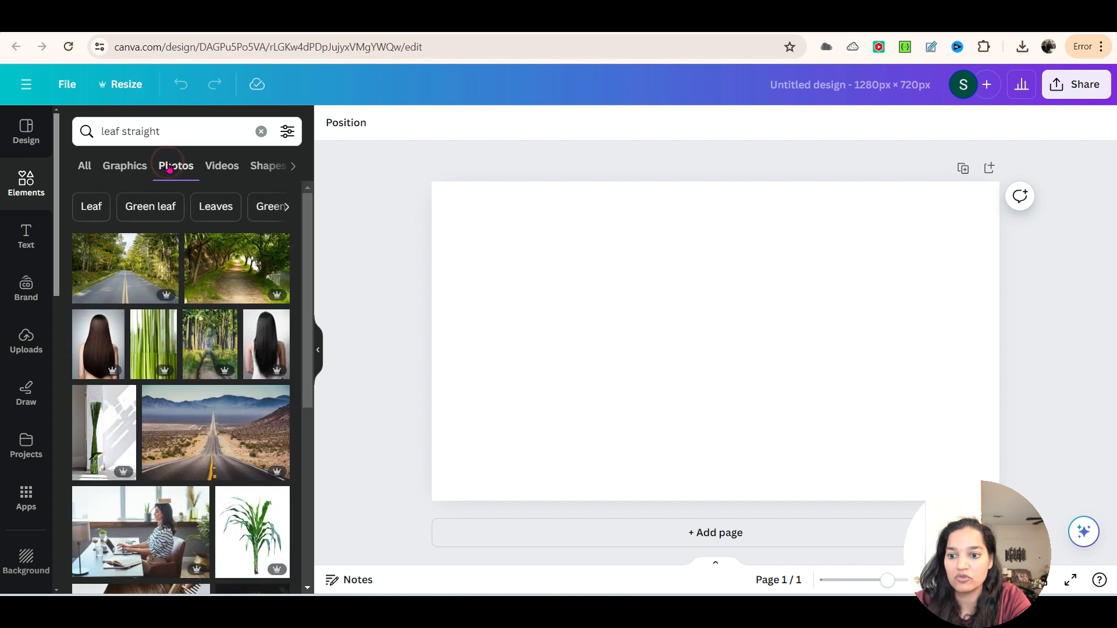
{"action": "scroll", "coordinate": [283, 453], "scroll_direction": "down", "scroll_amount": 15}
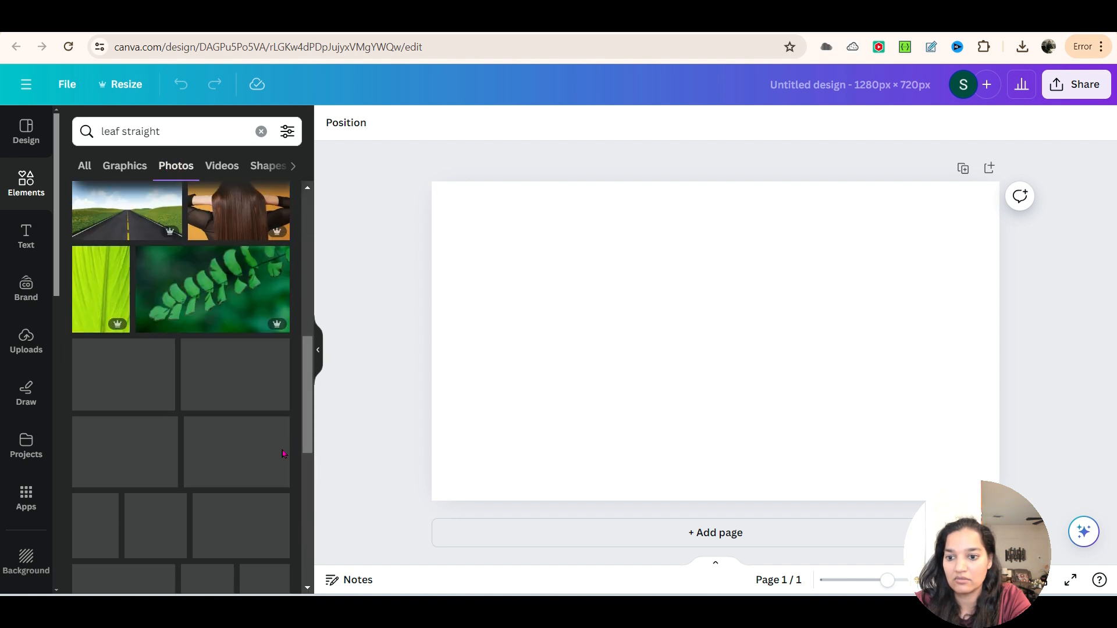
Step: Shorten the photo search to "leaf" and browse the results for a single horizontal green leaf
{"action": "double_click", "coordinate": [149, 129]}
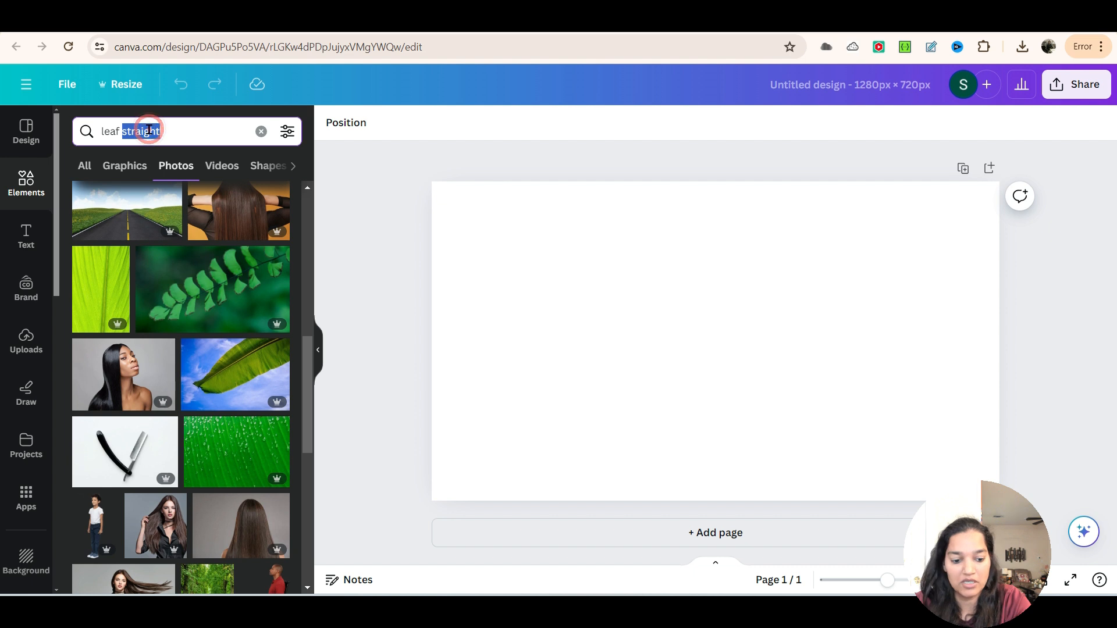
{"action": "key", "text": "BackSpace"}
{"action": "key", "text": "Return"}
{"action": "scroll", "coordinate": [221, 463], "scroll_direction": "down", "scroll_amount": 5}
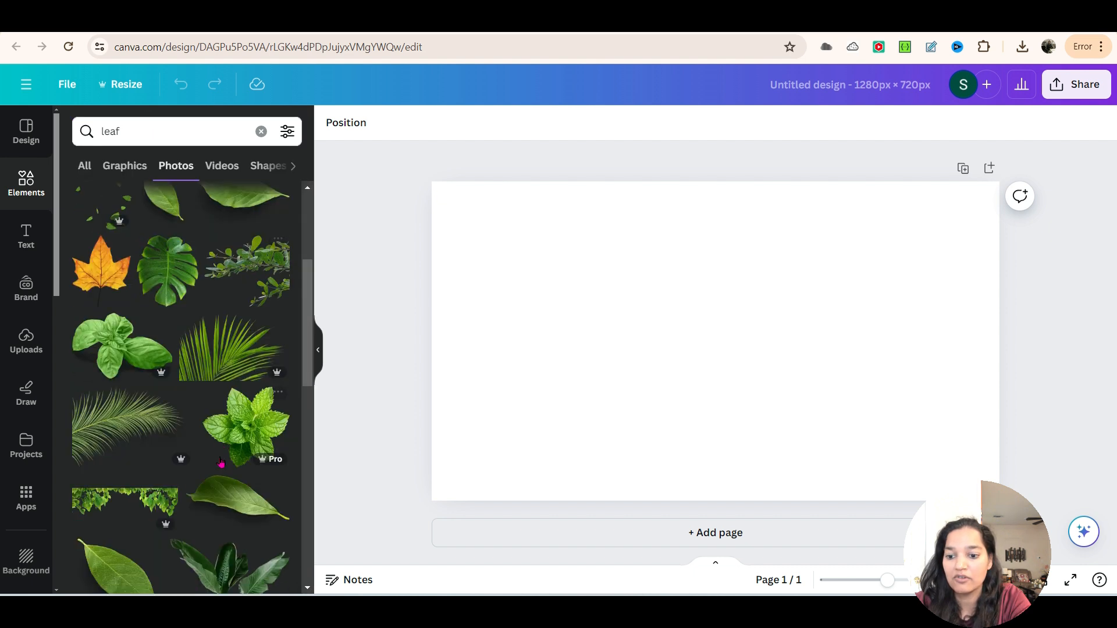
{"action": "scroll", "coordinate": [255, 436], "scroll_direction": "down", "scroll_amount": 5}
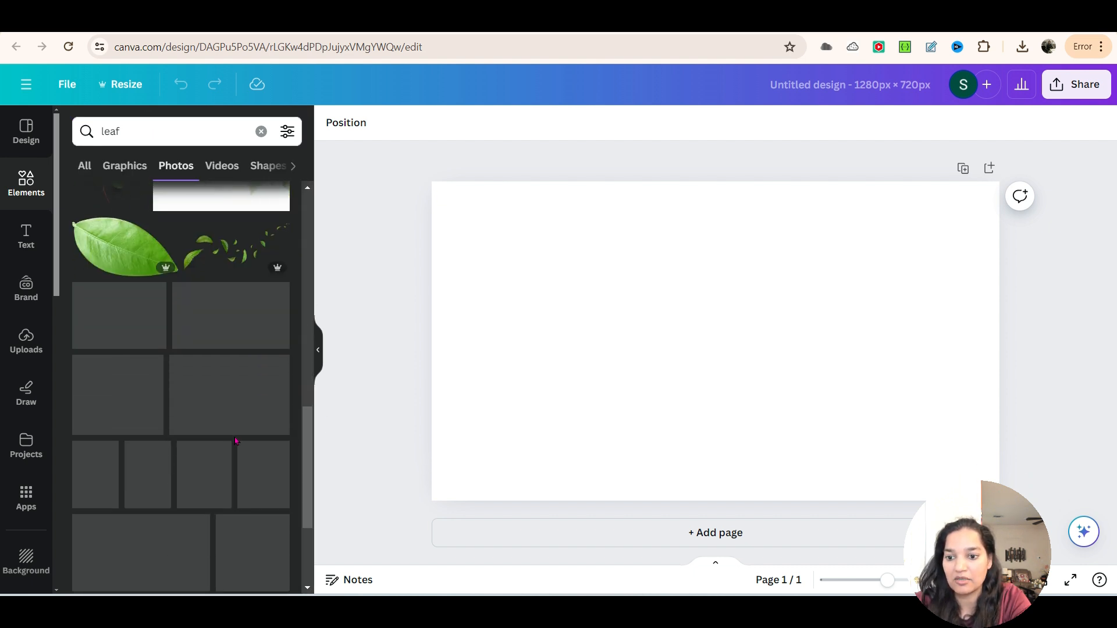
{"action": "scroll", "coordinate": [255, 376], "scroll_direction": "down", "scroll_amount": 5}
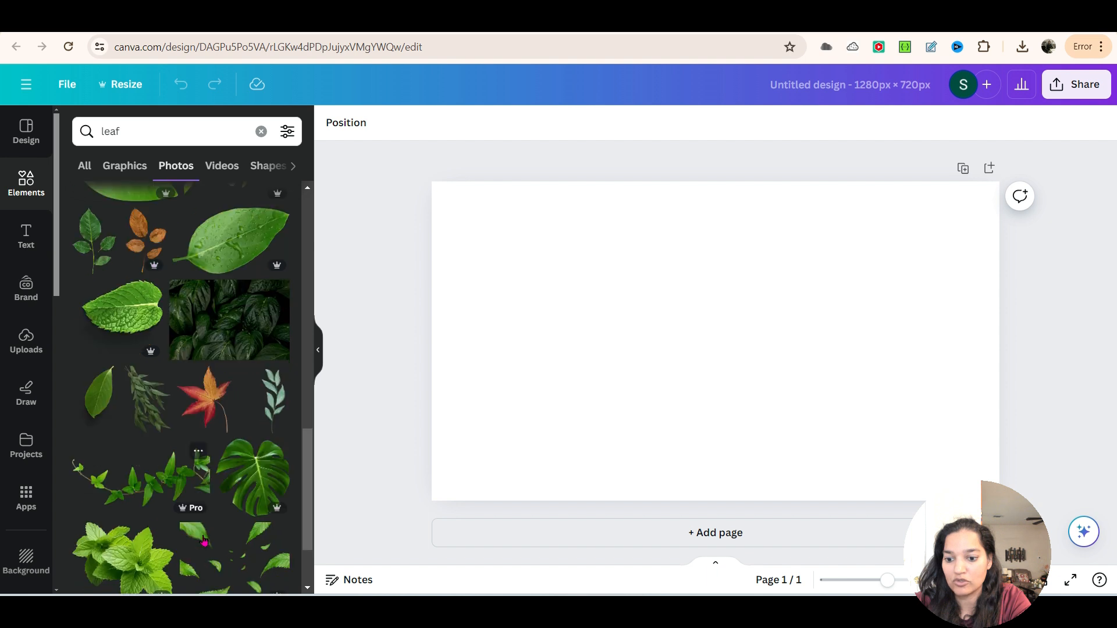
Step: Add the horizontal dark green leaf photo to the page and enlarge it to span nearly the full page width
{"action": "left_click", "coordinate": [242, 323]}
{"action": "left_click_drag", "start_coordinate": [664, 326], "coordinate": [660, 342]}
{"action": "left_click_drag", "start_coordinate": [472, 222], "coordinate": [431, 199]}
{"action": "left_click_drag", "start_coordinate": [692, 322], "coordinate": [698, 342]}
{"action": "left_click", "coordinate": [1034, 336]}
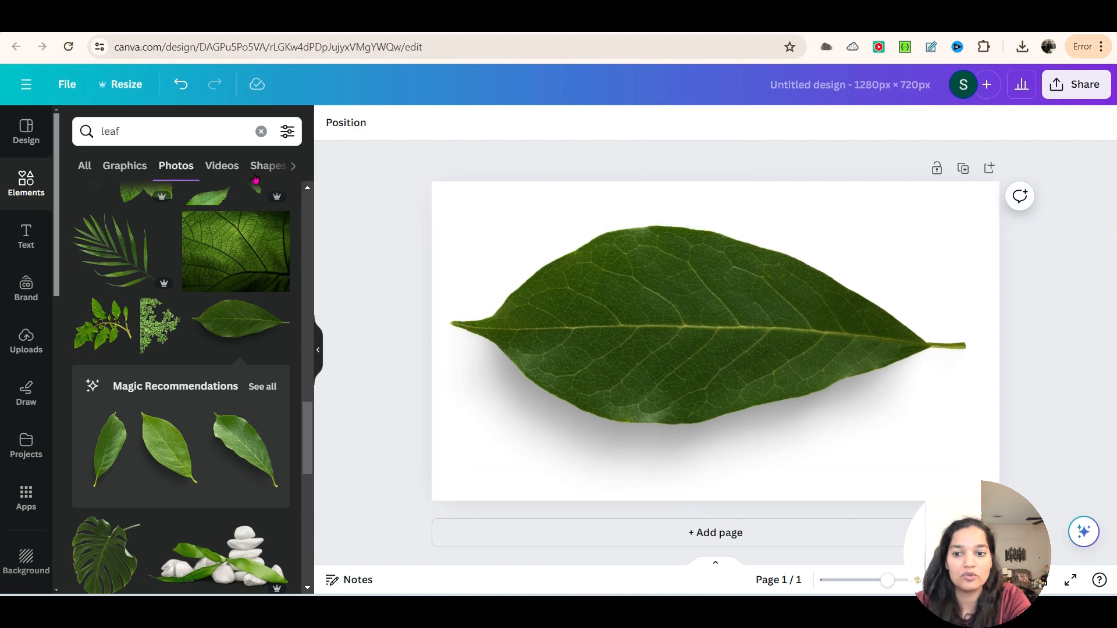
Step: Search the elements for "india silhoutte" and show only graphics
{"action": "left_click", "coordinate": [129, 132]}
{"action": "type", "text": "india silhoutte"}
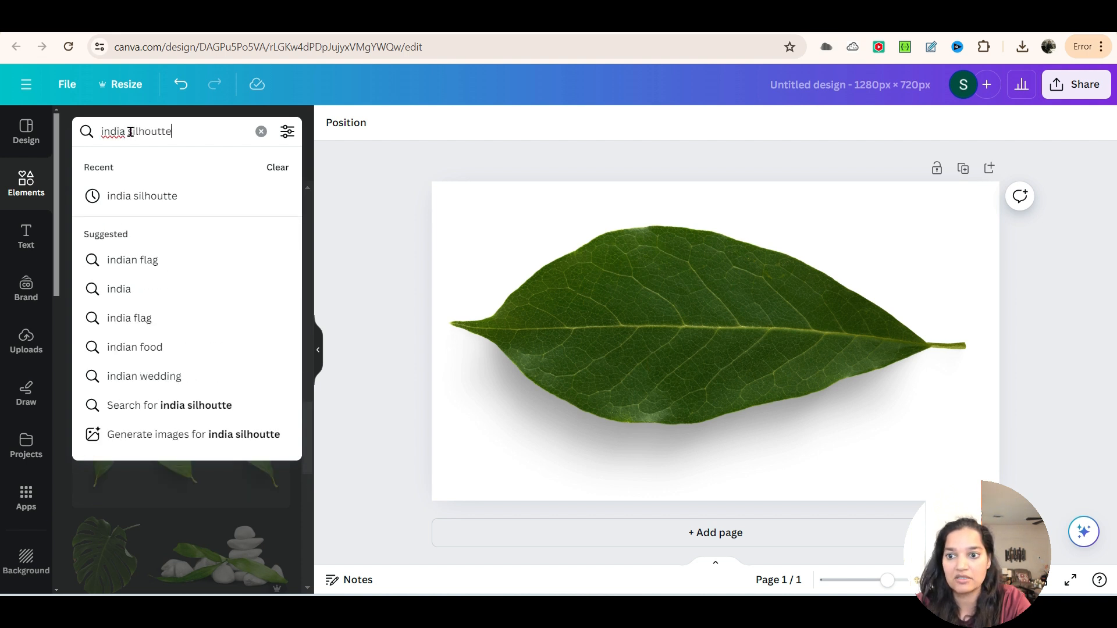
{"action": "key", "text": "Return"}
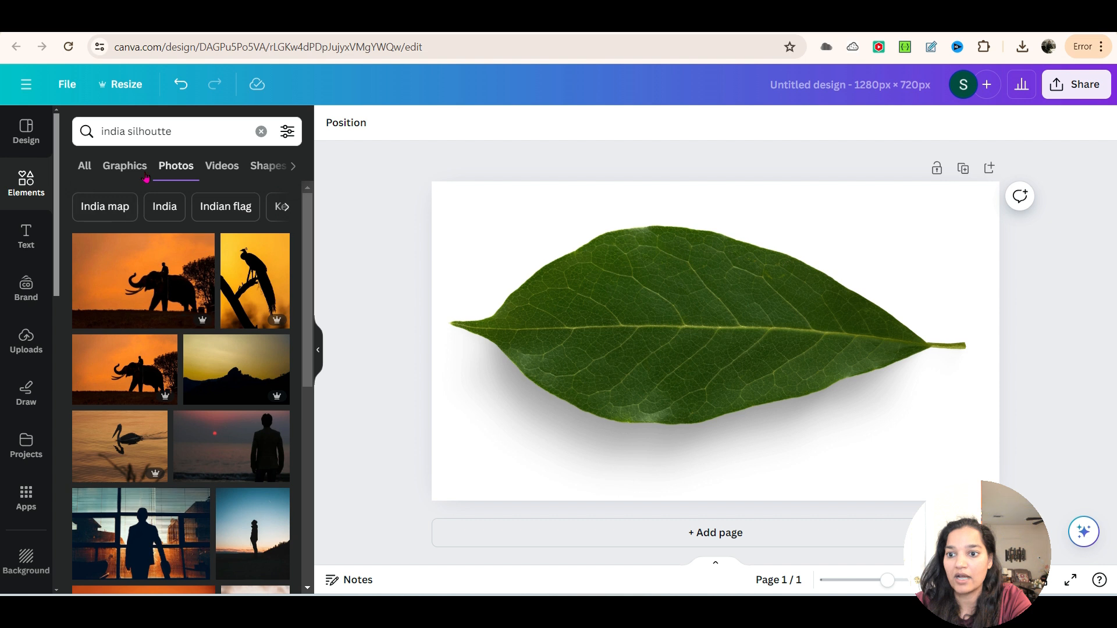
{"action": "left_click", "coordinate": [107, 170]}
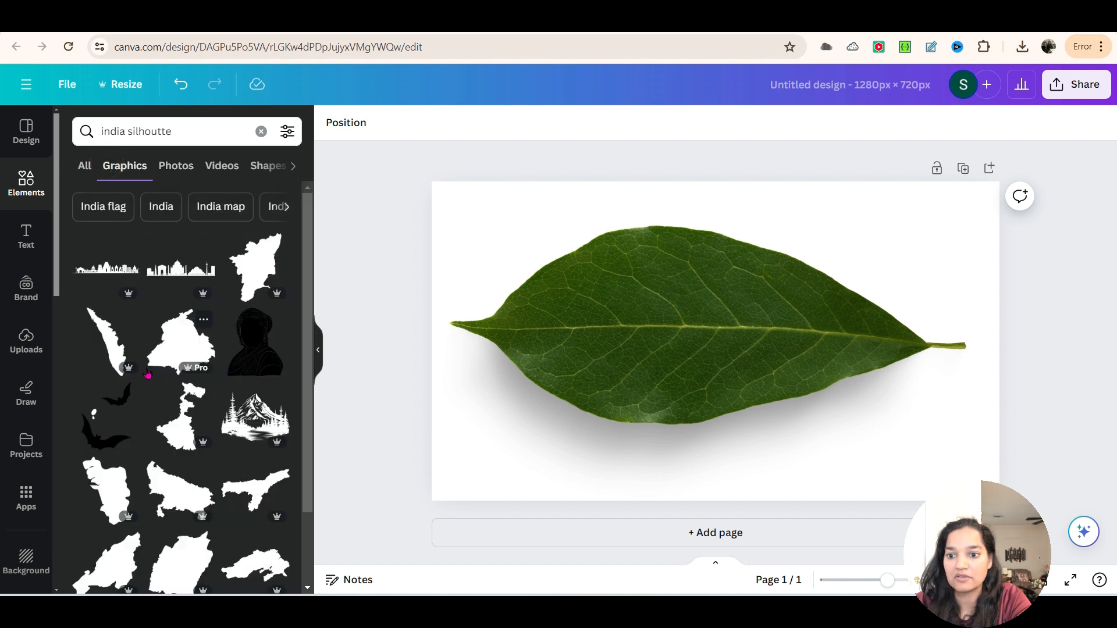
Step: Add the Indian monuments skyline graphic and enlarge it across the upper half of the leaf, with its base along the midrib
{"action": "left_click", "coordinate": [158, 276]}
{"action": "left_click_drag", "start_coordinate": [724, 351], "coordinate": [617, 312]}
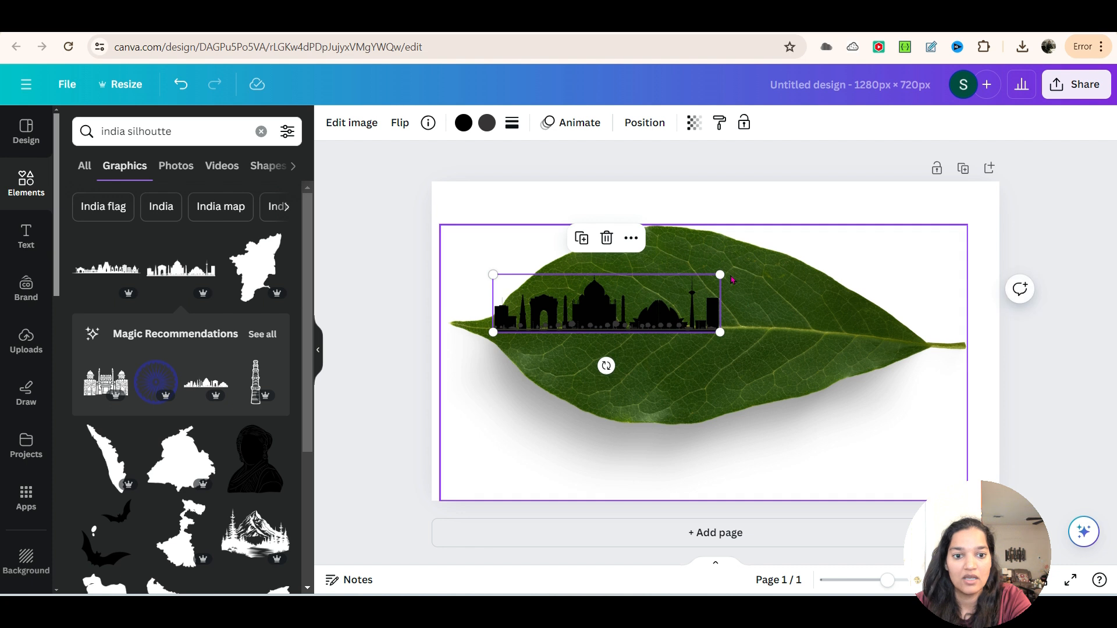
{"action": "left_click_drag", "start_coordinate": [722, 275], "coordinate": [881, 276]}
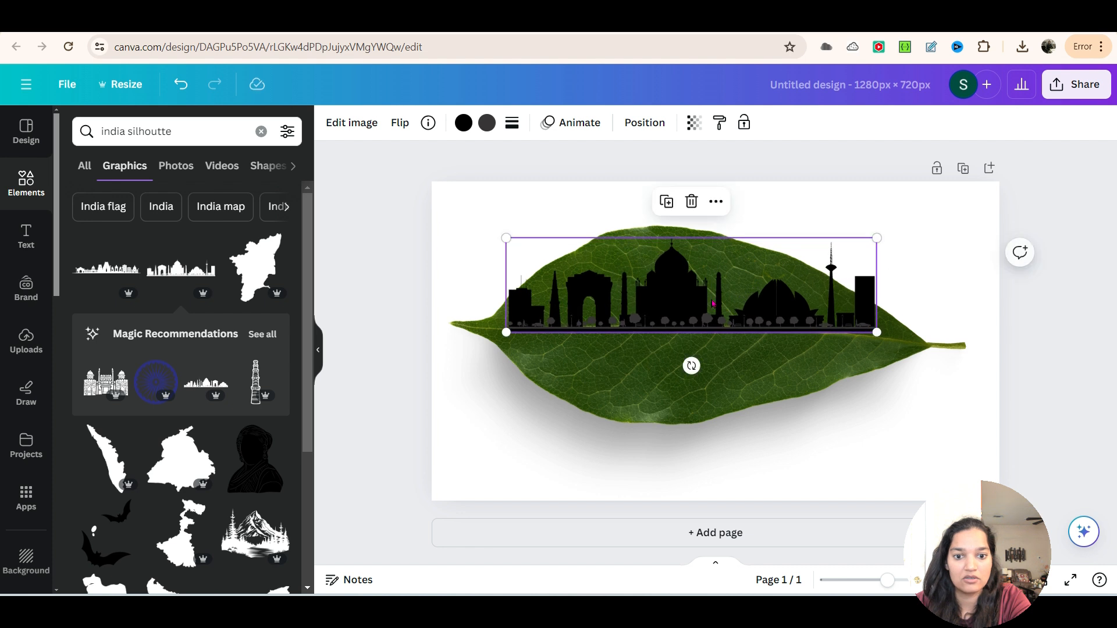
Step: Recolor both the black and dark grey parts of the skyline graphic to white
{"action": "left_click", "coordinate": [463, 123]}
{"action": "left_click", "coordinate": [197, 210]}
{"action": "left_click", "coordinate": [487, 122]}
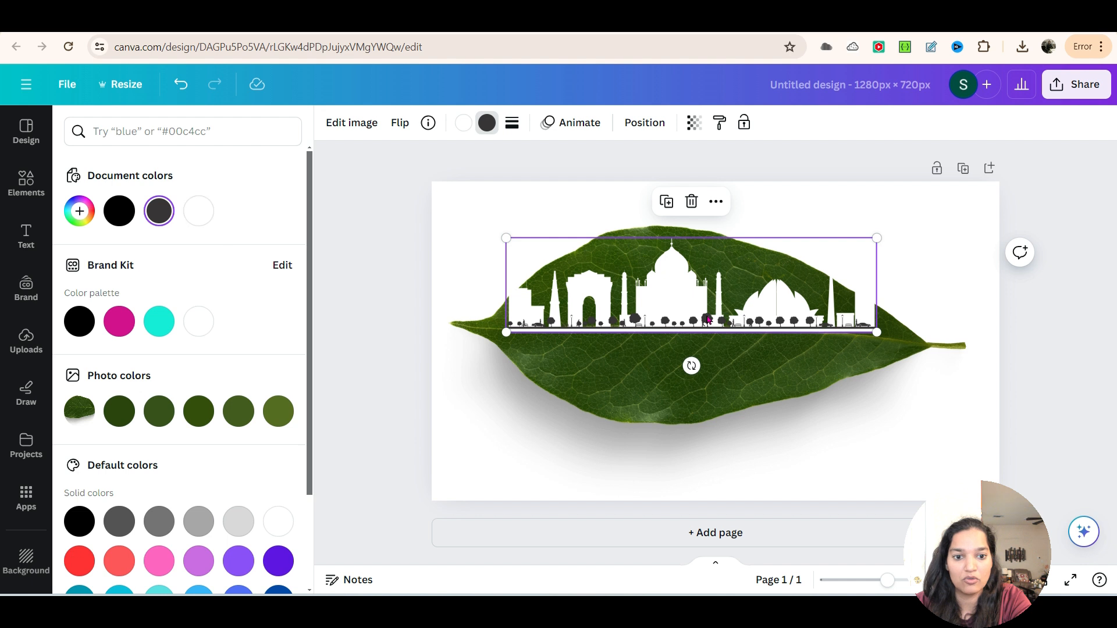
{"action": "left_click", "coordinate": [198, 217]}
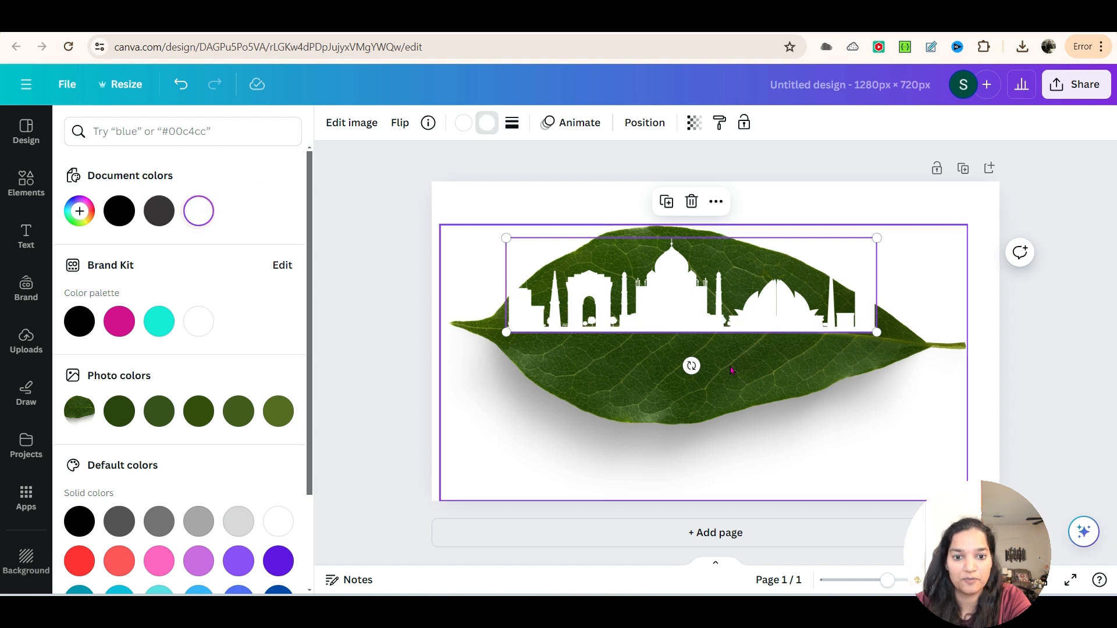
Step: Duplicate the page and select the leaf photo on the copy
{"action": "left_click", "coordinate": [929, 434]}
{"action": "left_click", "coordinate": [1041, 309]}
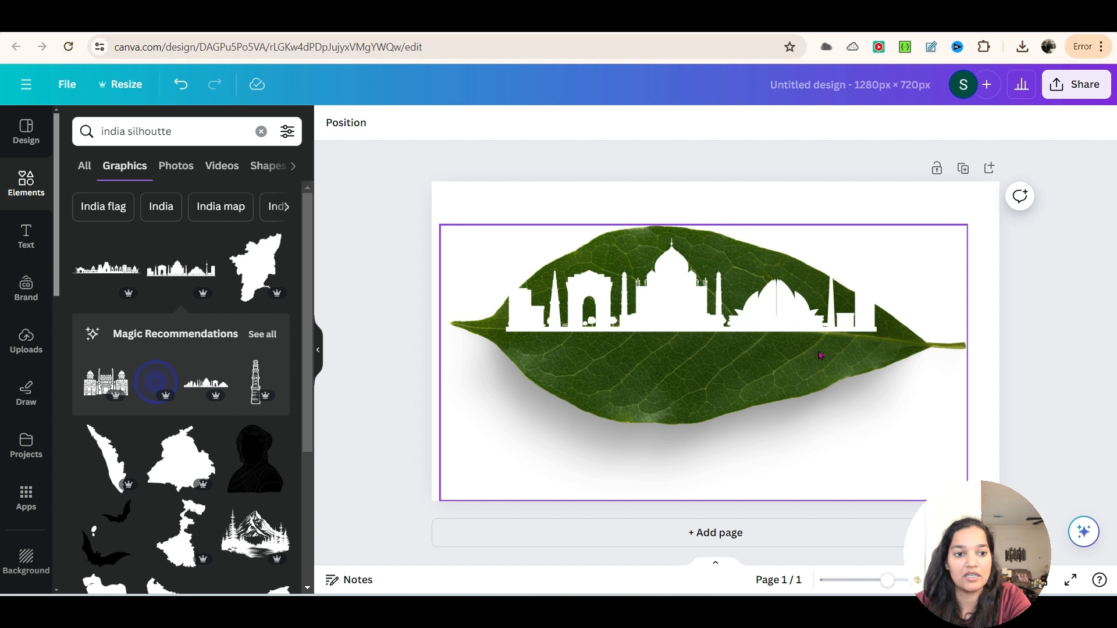
{"action": "left_click", "coordinate": [964, 168]}
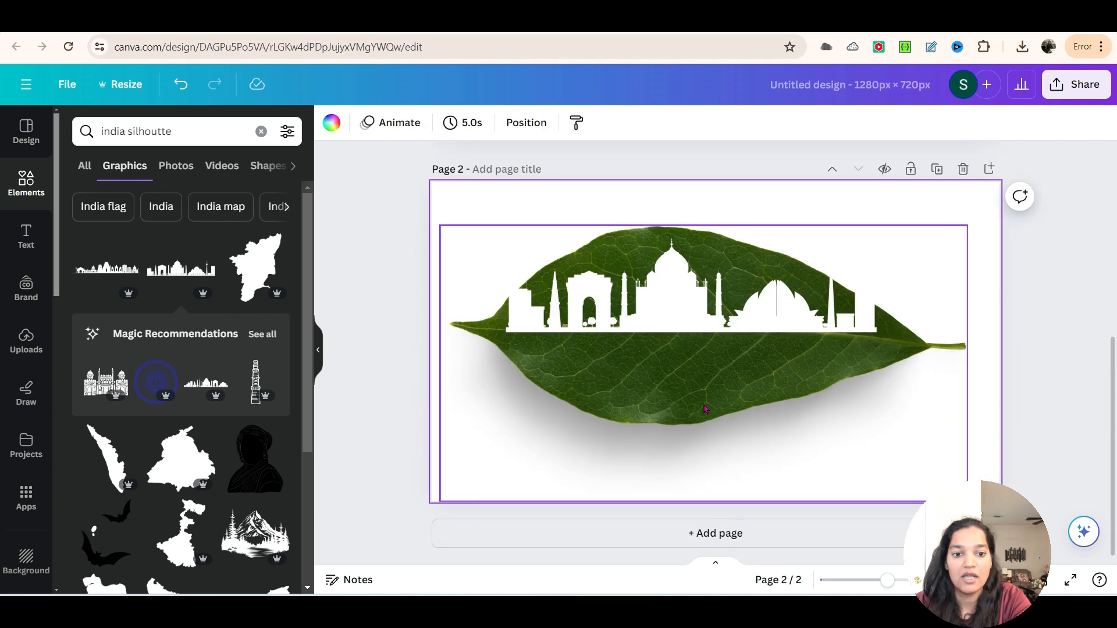
{"action": "left_click", "coordinate": [702, 402]}
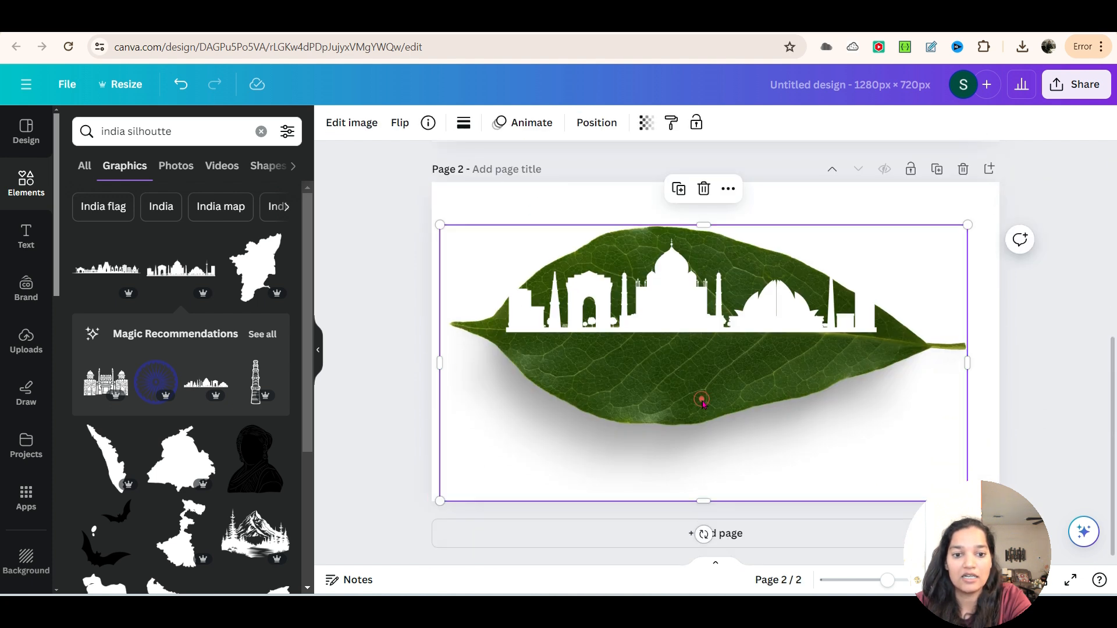
Step: Search the elements for "shape" and place a square over the upper-left part of the leaf on page 2
{"action": "left_click", "coordinate": [24, 185]}
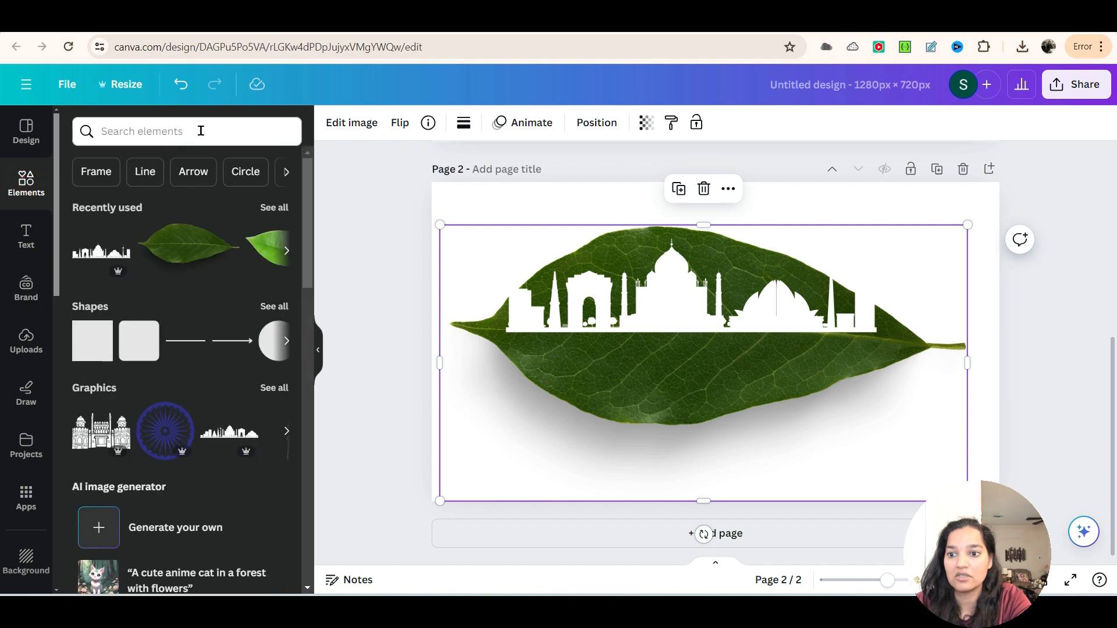
{"action": "left_click", "coordinate": [197, 131]}
{"action": "type", "text": "shape"}
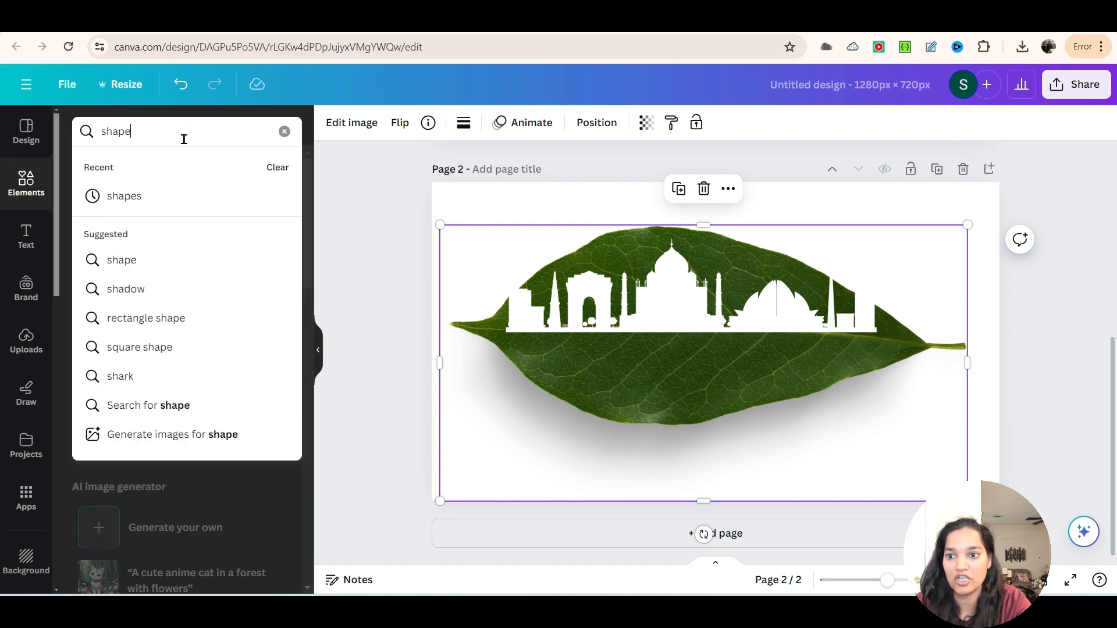
{"action": "key", "text": "Return"}
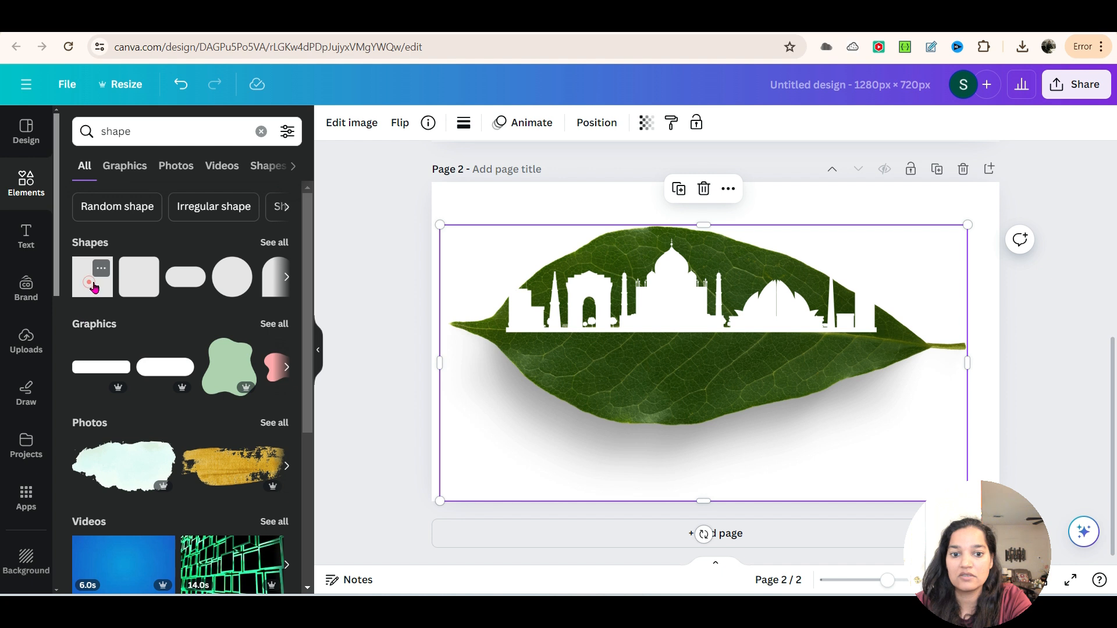
{"action": "left_click", "coordinate": [89, 279]}
{"action": "left_click_drag", "start_coordinate": [728, 341], "coordinate": [525, 285]}
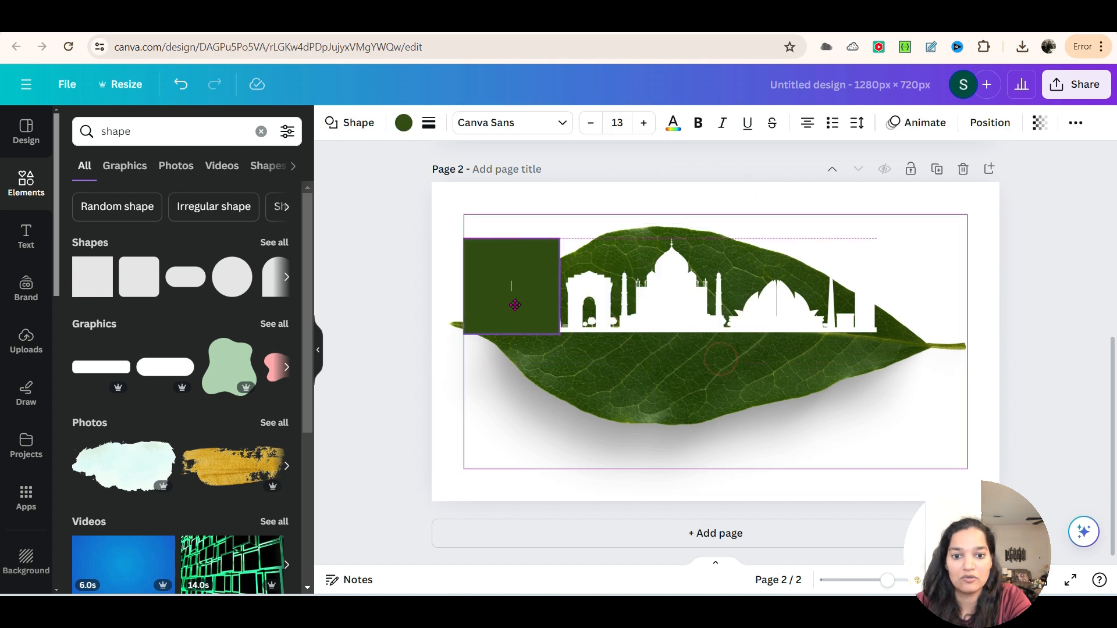
Step: Stretch the square into a wide rectangle covering the leaf's upper half and fill it with Peach #ffbd59
{"action": "left_click_drag", "start_coordinate": [560, 336], "coordinate": [931, 352]}
{"action": "left_click_drag", "start_coordinate": [694, 241], "coordinate": [698, 225]}
{"action": "left_click", "coordinate": [404, 123]}
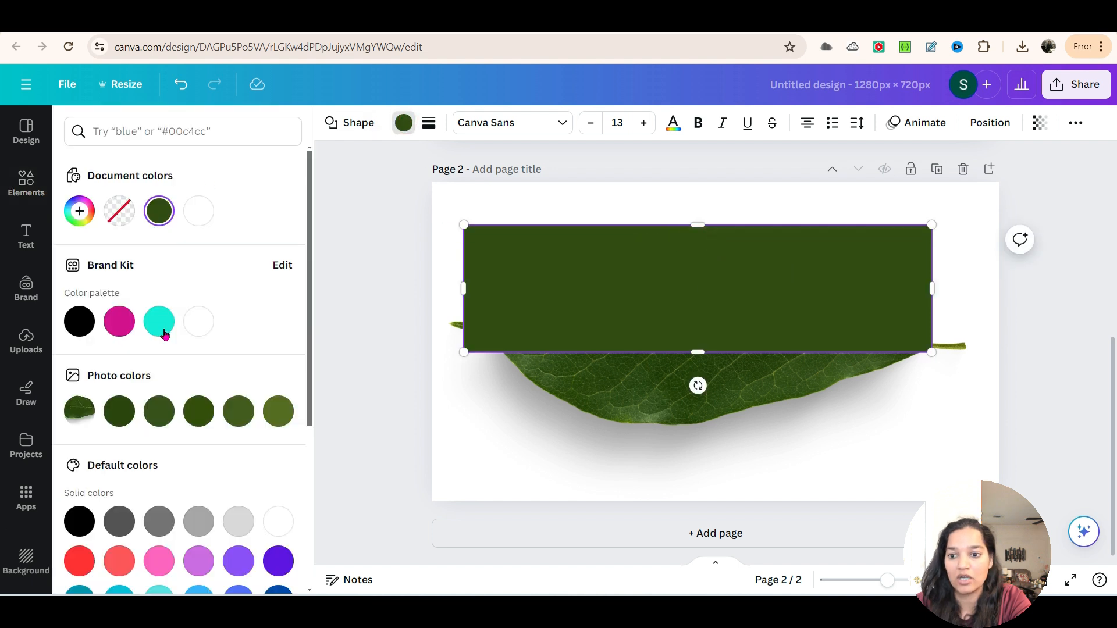
{"action": "scroll", "coordinate": [188, 388], "scroll_direction": "down", "scroll_amount": 3}
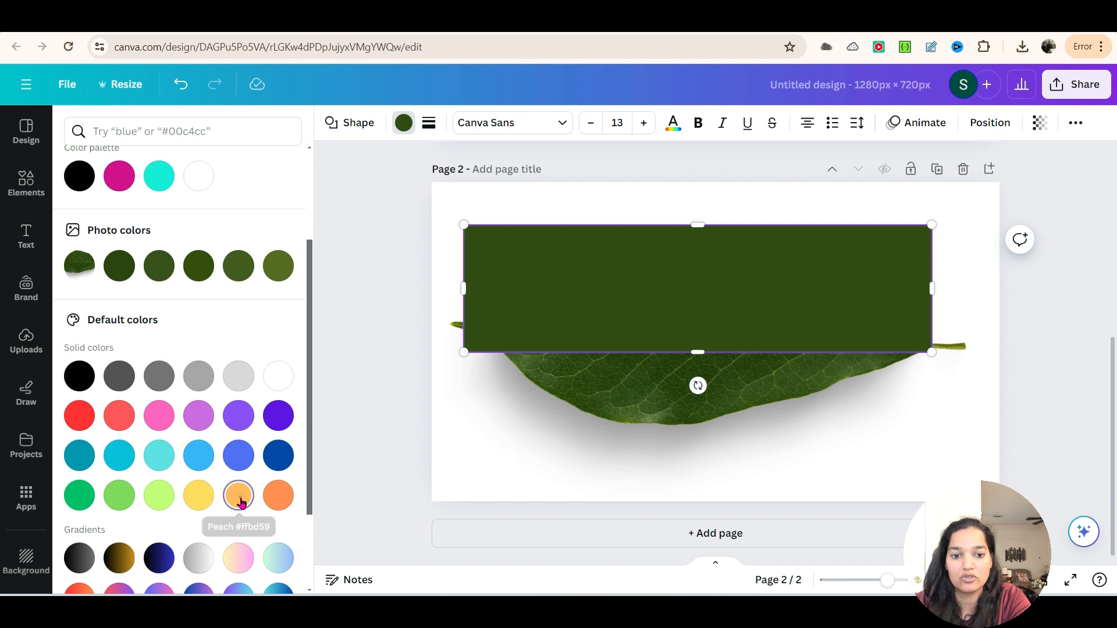
{"action": "left_click", "coordinate": [240, 500]}
{"action": "left_click_drag", "start_coordinate": [931, 287], "coordinate": [960, 287]}
Step: Send the peach rectangle to the back, behind the leaf and skyline, and select the leaf photo
{"action": "left_click", "coordinate": [673, 359]}
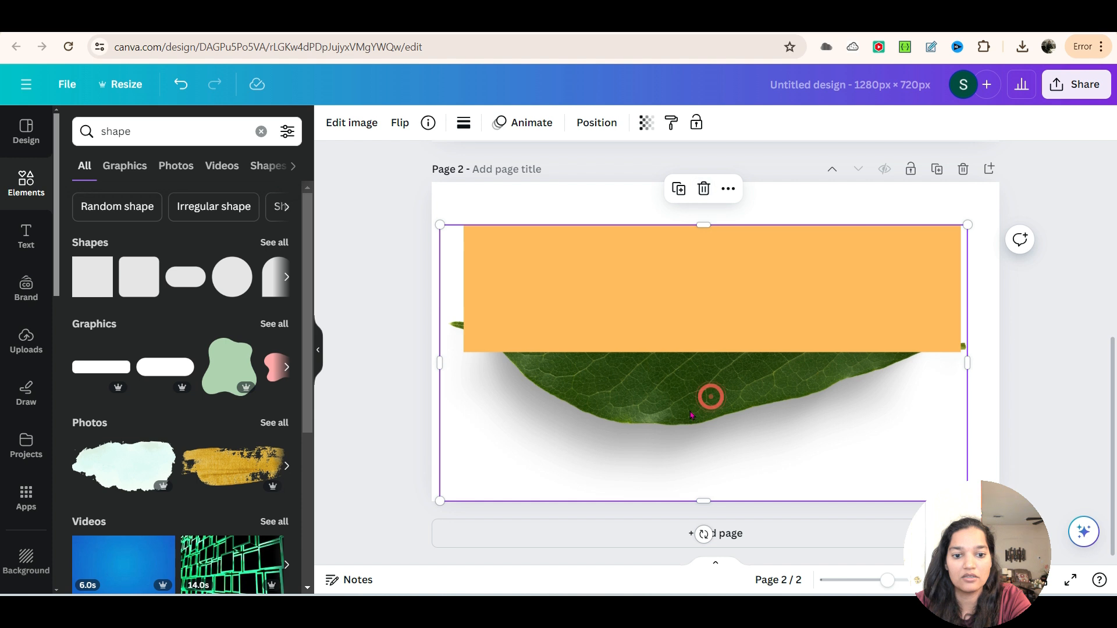
{"action": "right_click", "coordinate": [712, 289]}
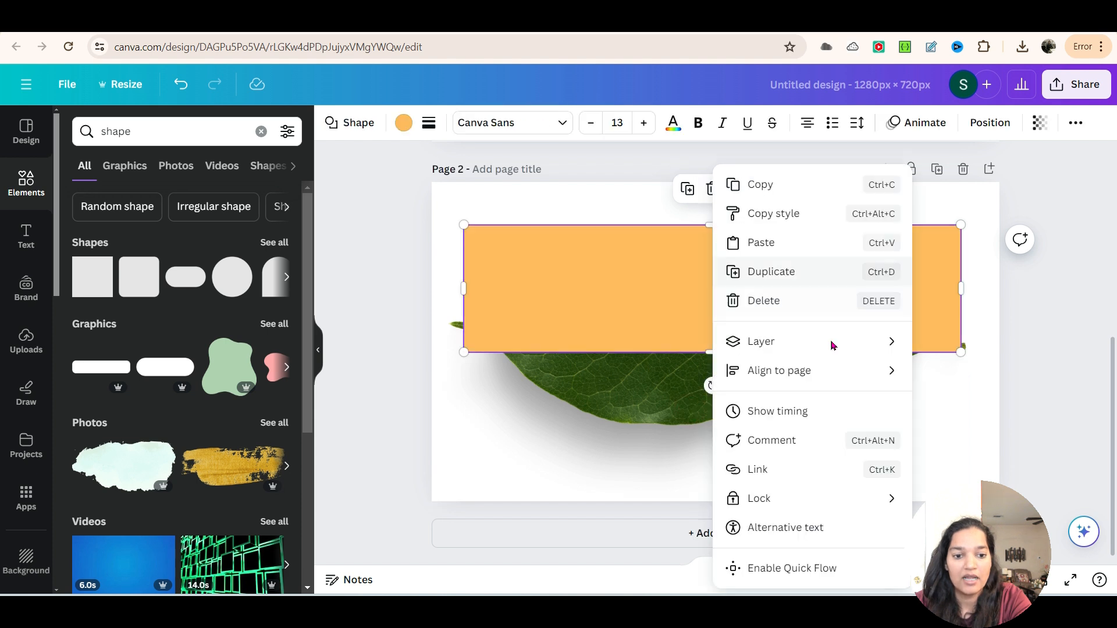
{"action": "mouse_move", "coordinate": [865, 341]}
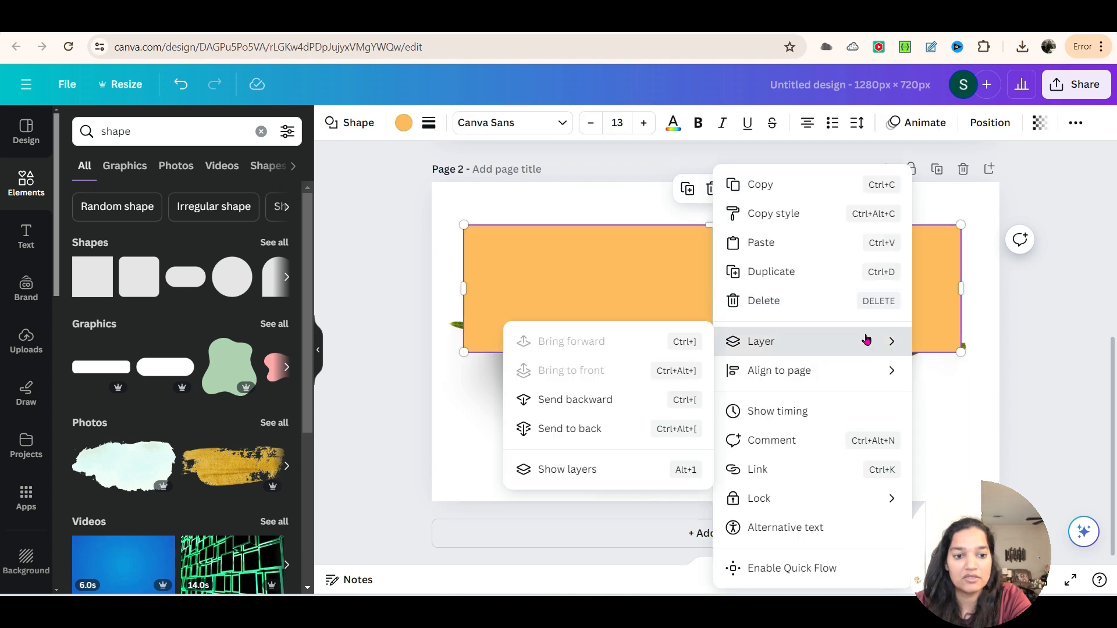
{"action": "left_click", "coordinate": [618, 428]}
{"action": "left_click", "coordinate": [620, 395]}
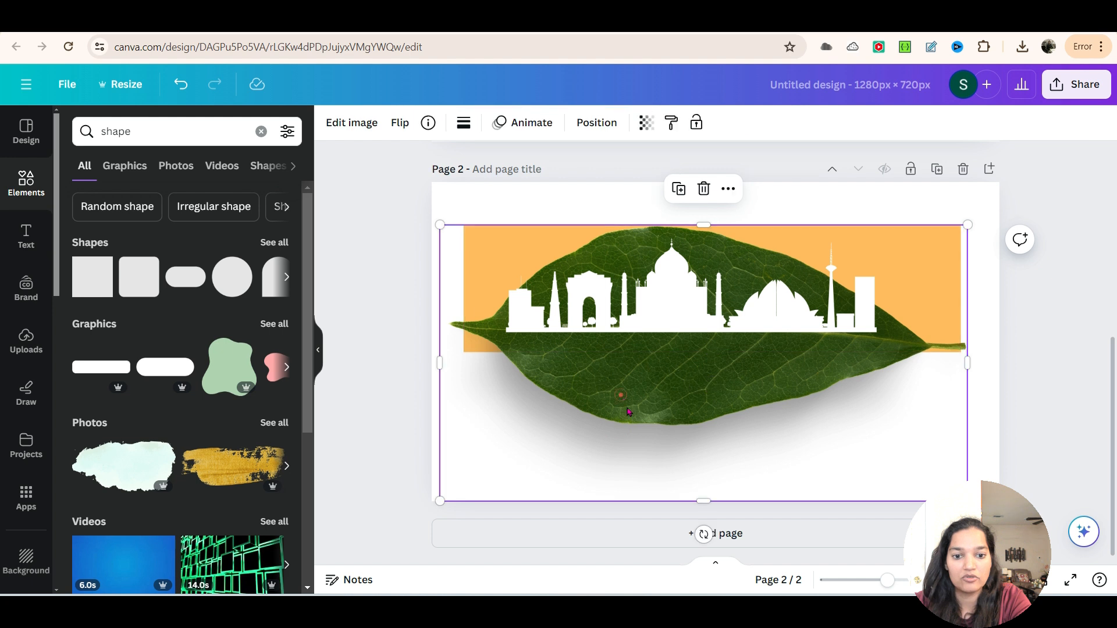
Step: Delete the leaf photo from page 2 and shift the skyline slightly up and right on the peach rectangle
{"action": "left_click", "coordinate": [703, 194]}
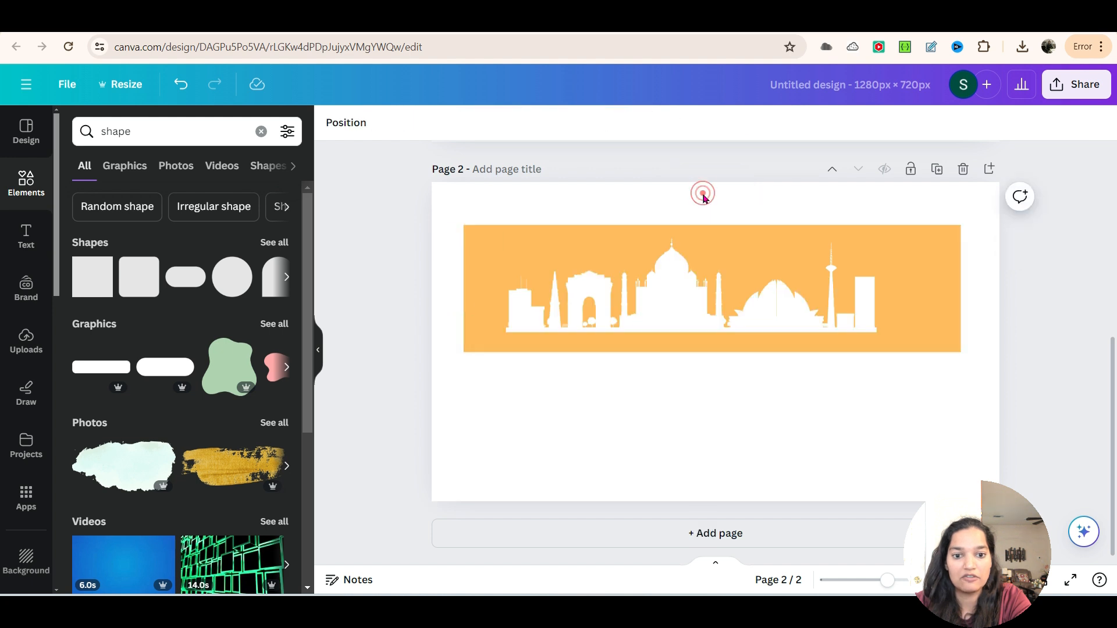
{"action": "left_click", "coordinate": [705, 303]}
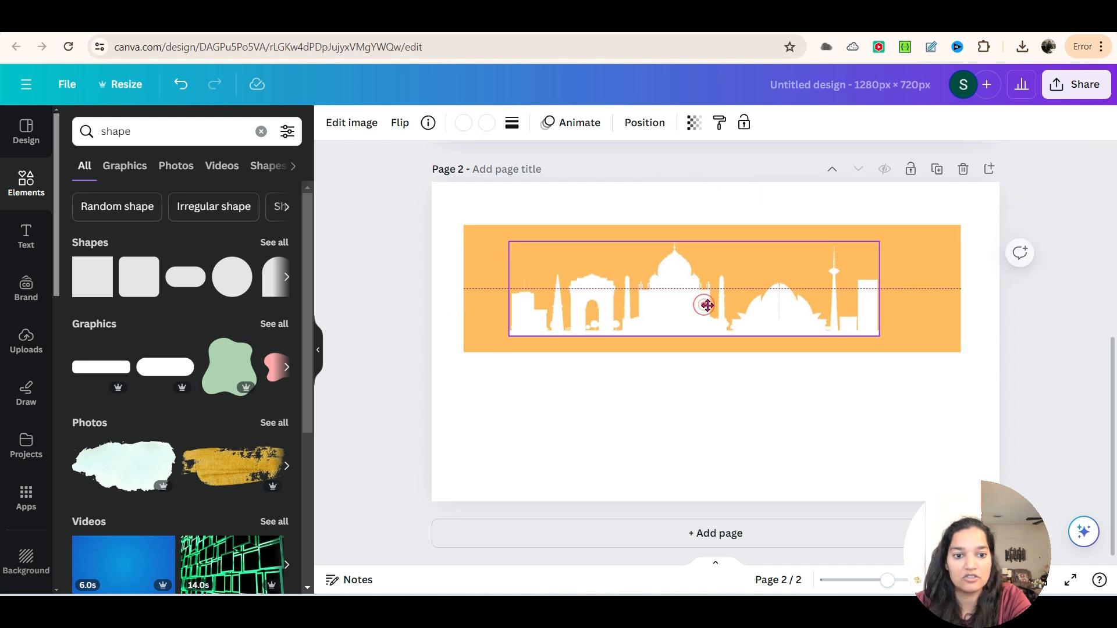
{"action": "left_click", "coordinate": [856, 395]}
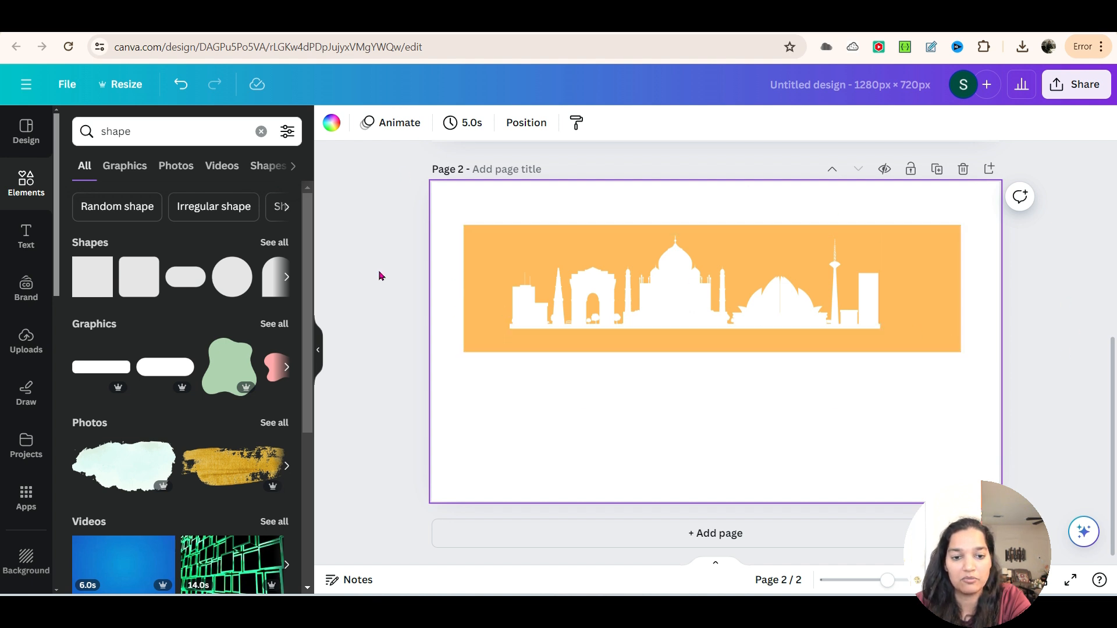
Step: Download only page 2 as a PNG and save it as "leaf design" in the Downloads folder
{"action": "left_click", "coordinate": [1073, 88]}
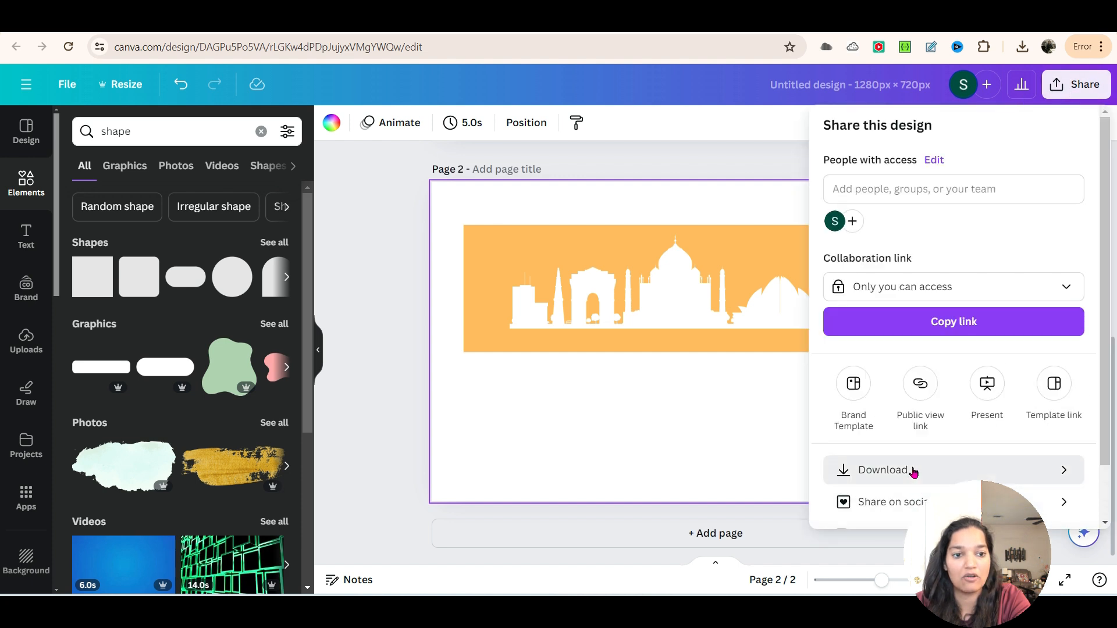
{"action": "left_click", "coordinate": [912, 471]}
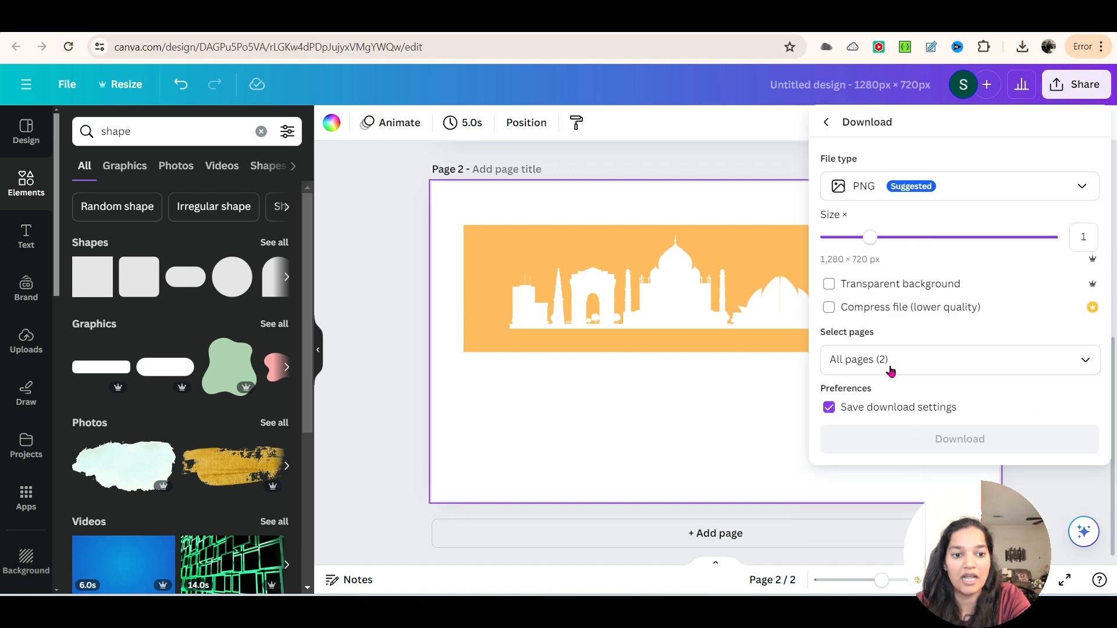
{"action": "left_click", "coordinate": [1089, 365]}
{"action": "left_click", "coordinate": [1086, 401]}
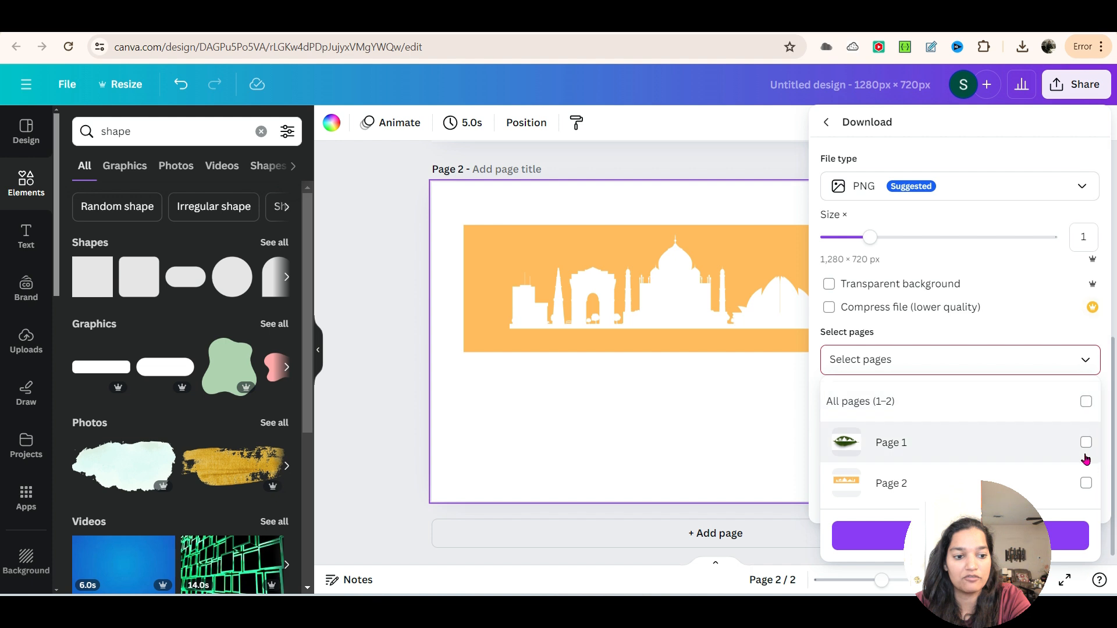
{"action": "left_click", "coordinate": [1087, 483]}
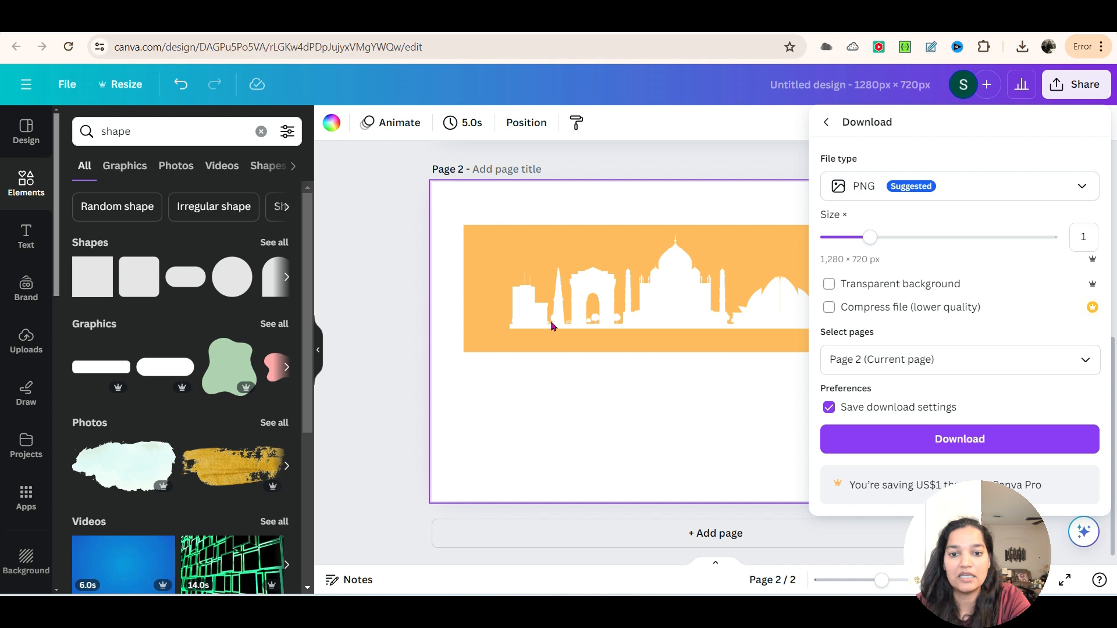
{"action": "left_click", "coordinate": [954, 438]}
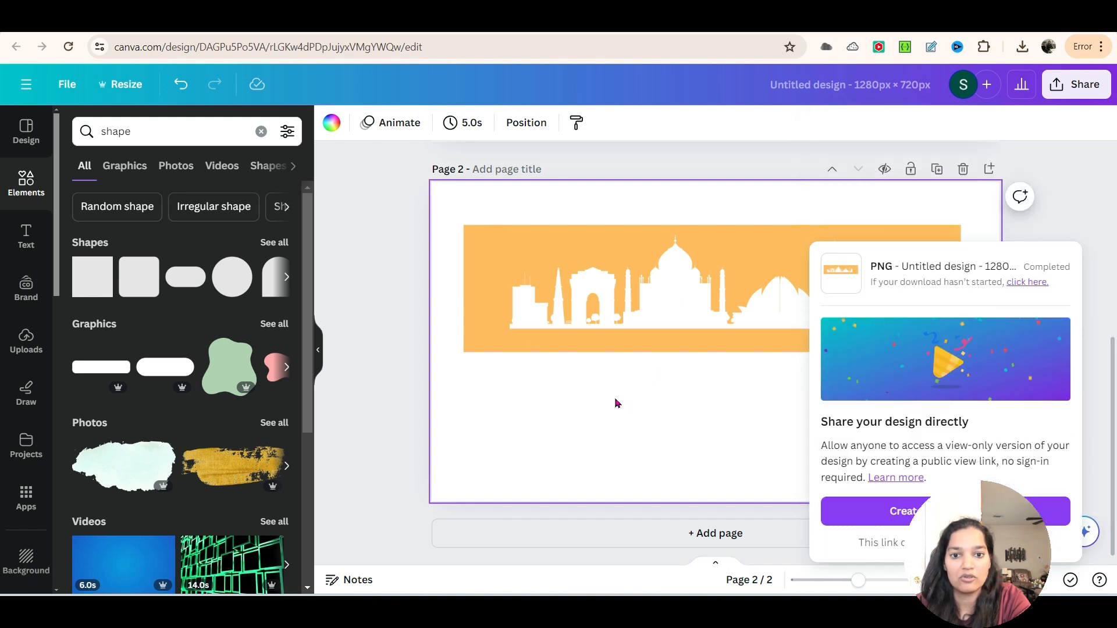
{"action": "type", "text": "leaf design"}
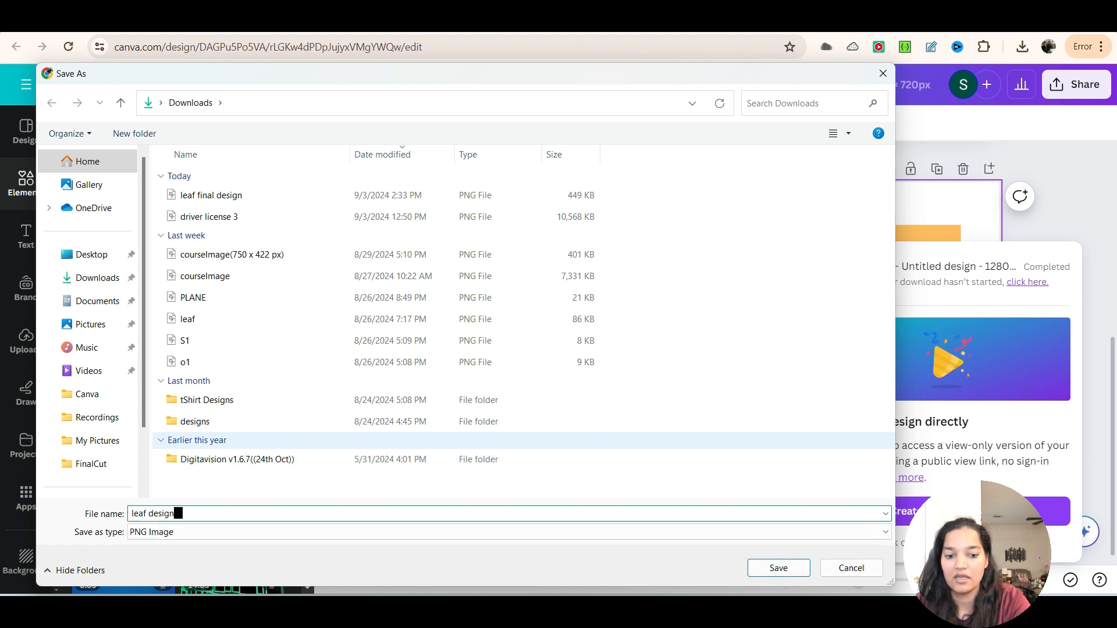
{"action": "left_click", "coordinate": [777, 565]}
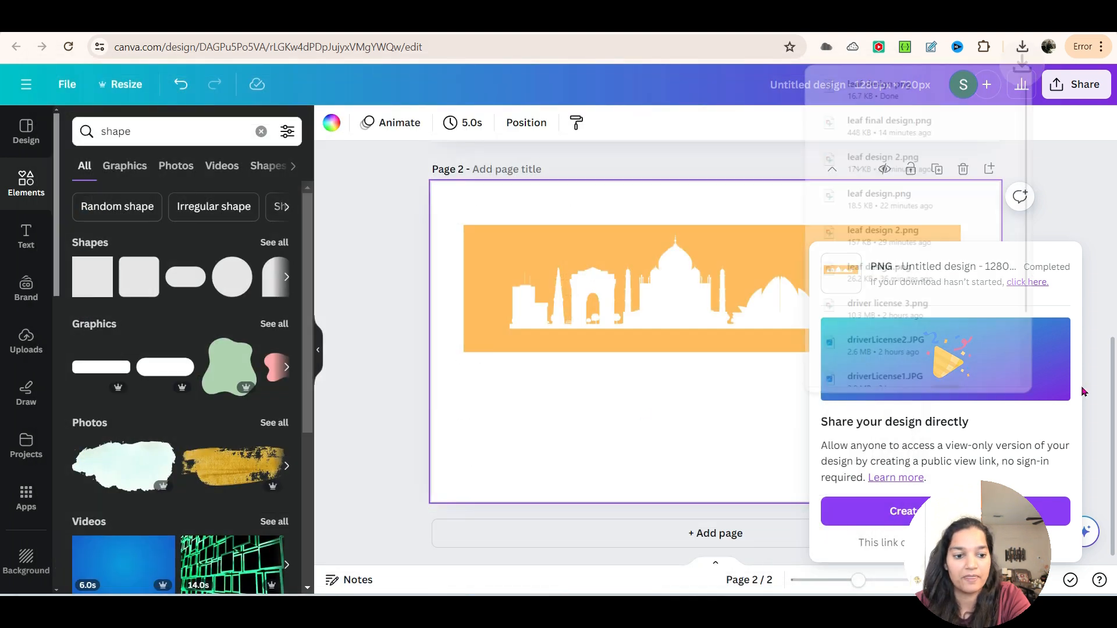
Step: Upload the "leaf design" PNG and place it on a new blank page 3
{"action": "left_click", "coordinate": [708, 552]}
{"action": "left_click", "coordinate": [710, 539]}
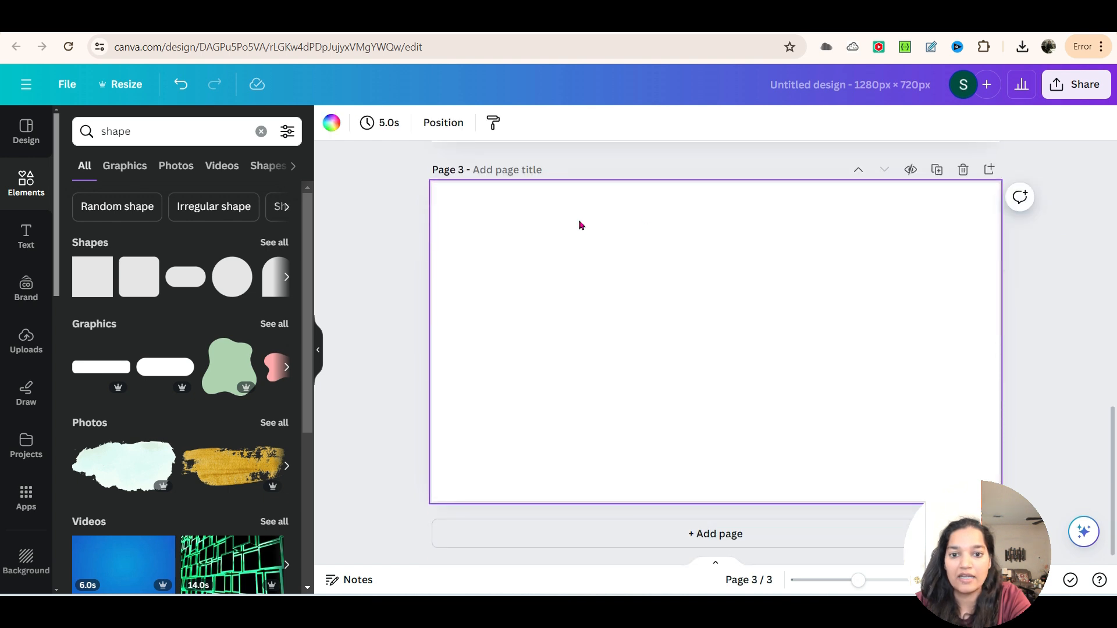
{"action": "left_click", "coordinate": [26, 340]}
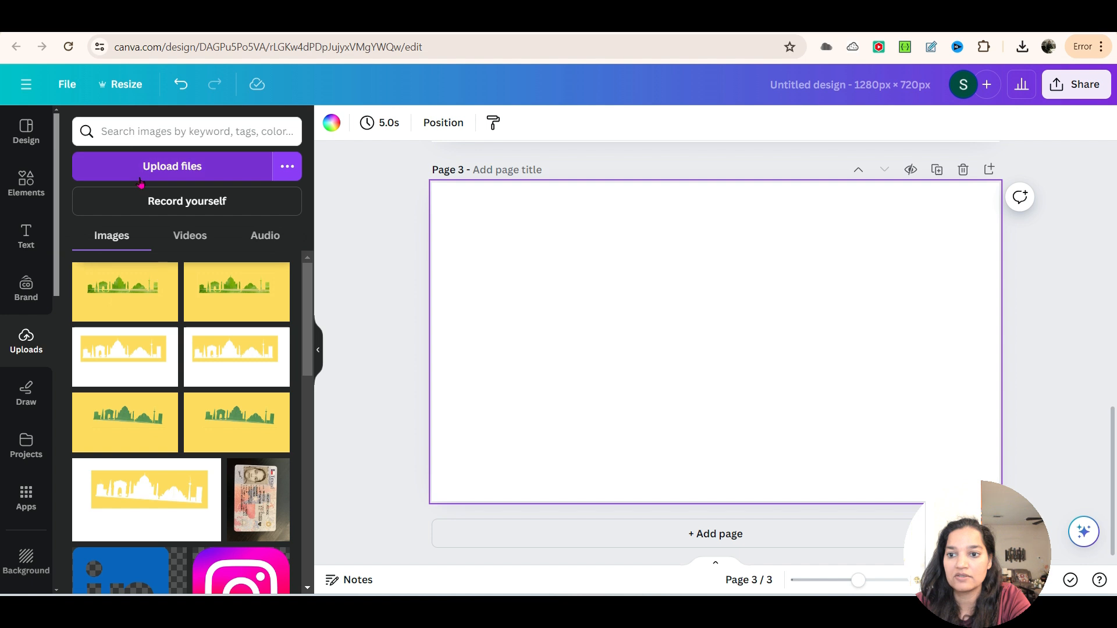
{"action": "left_click", "coordinate": [140, 180]}
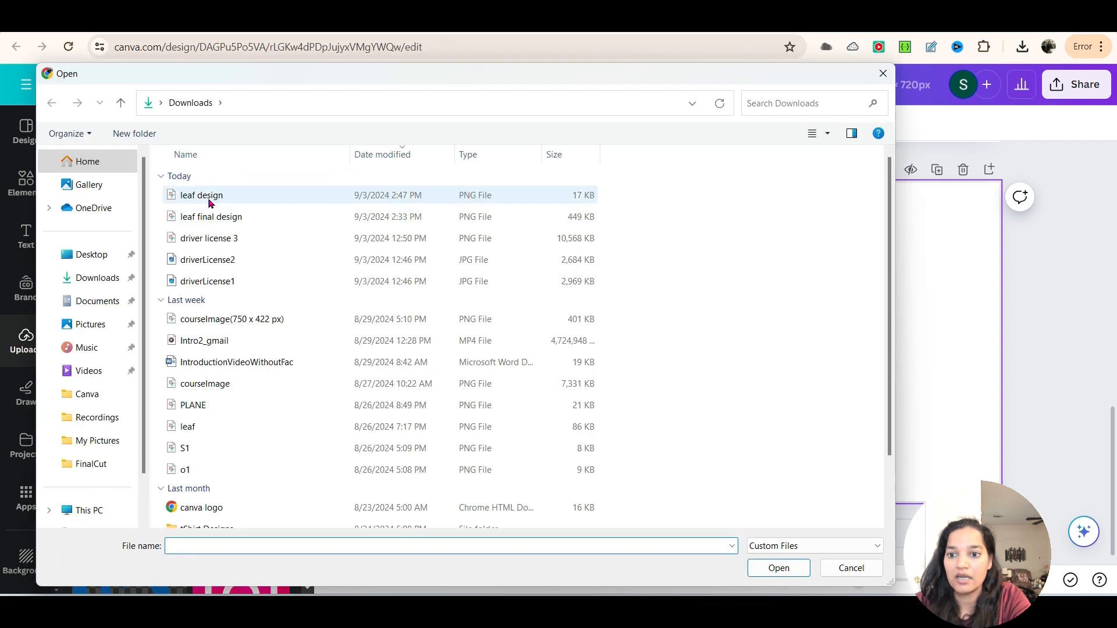
{"action": "double_click", "coordinate": [208, 197]}
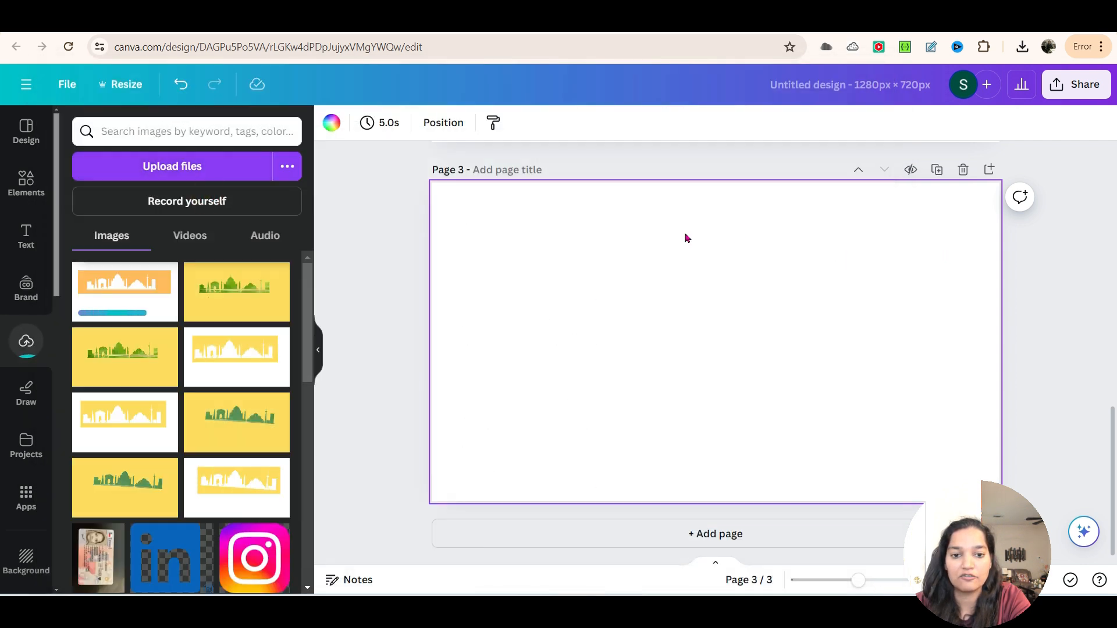
{"action": "left_click", "coordinate": [114, 305]}
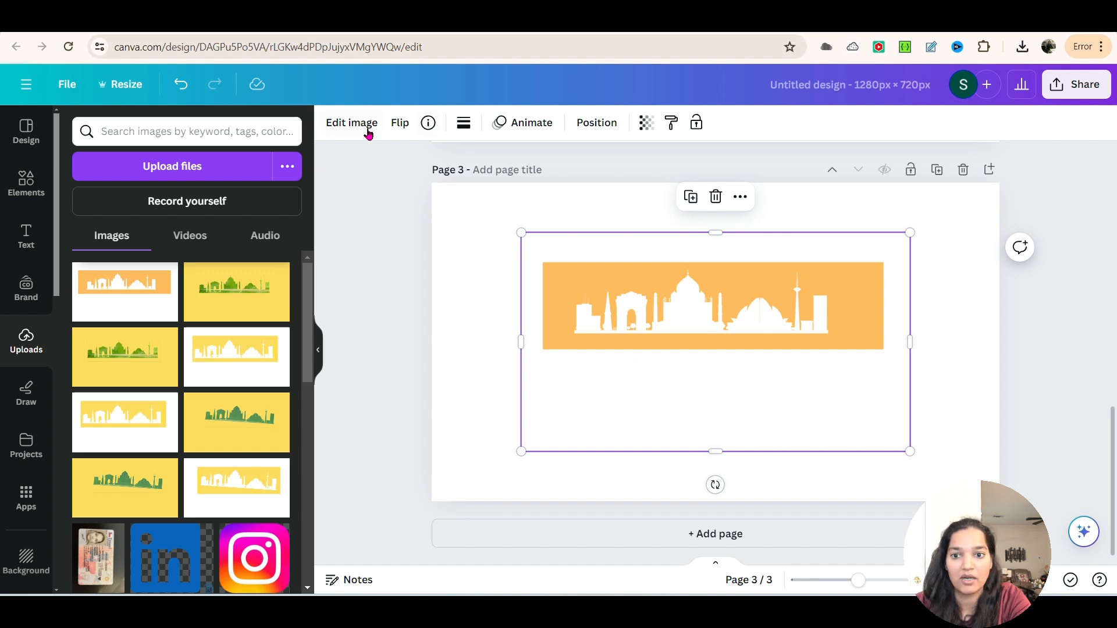
Step: Set the background of page 3 to black
{"action": "left_click", "coordinate": [453, 281]}
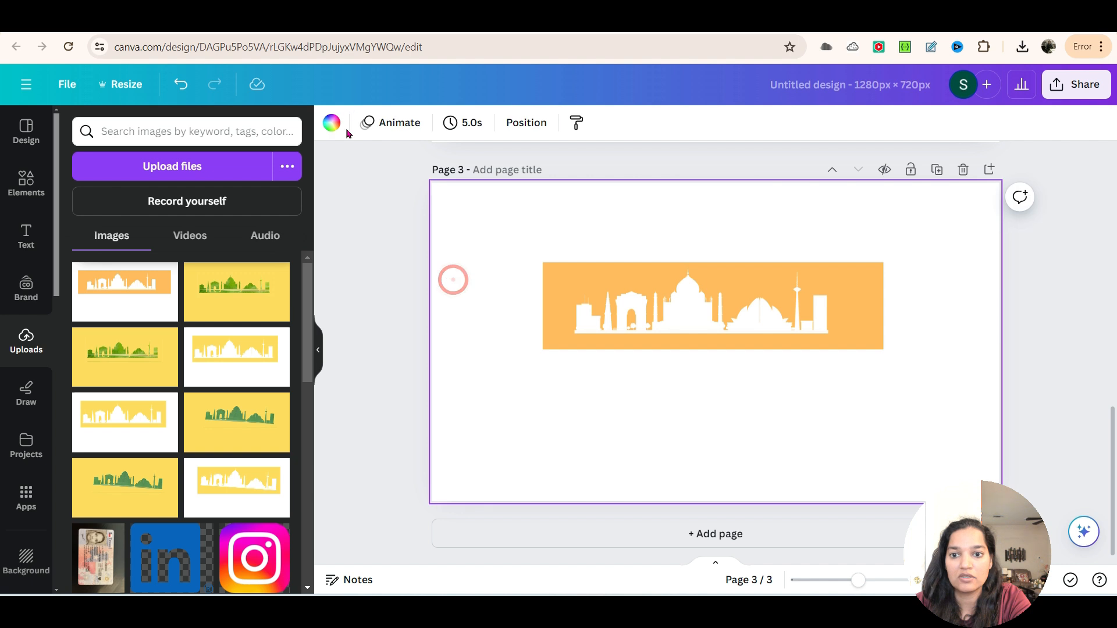
{"action": "left_click", "coordinate": [331, 123]}
{"action": "left_click", "coordinate": [79, 321]}
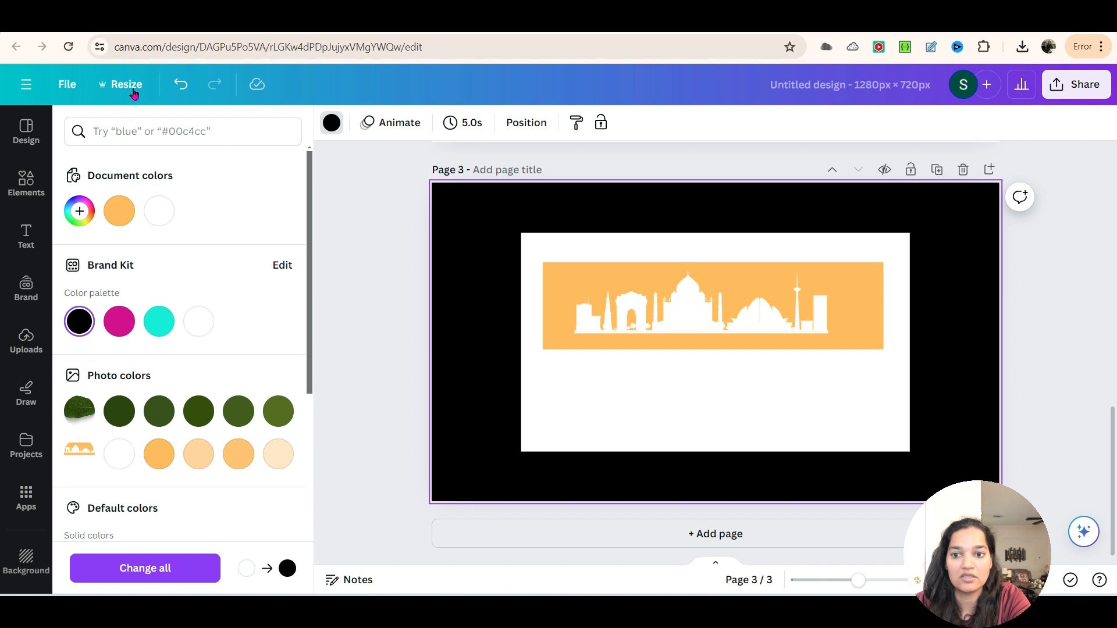
Step: Remove the white areas from the skyline image on page 3 with BG Remover and enlarge the image slightly
{"action": "left_click", "coordinate": [639, 315]}
{"action": "left_click", "coordinate": [350, 125]}
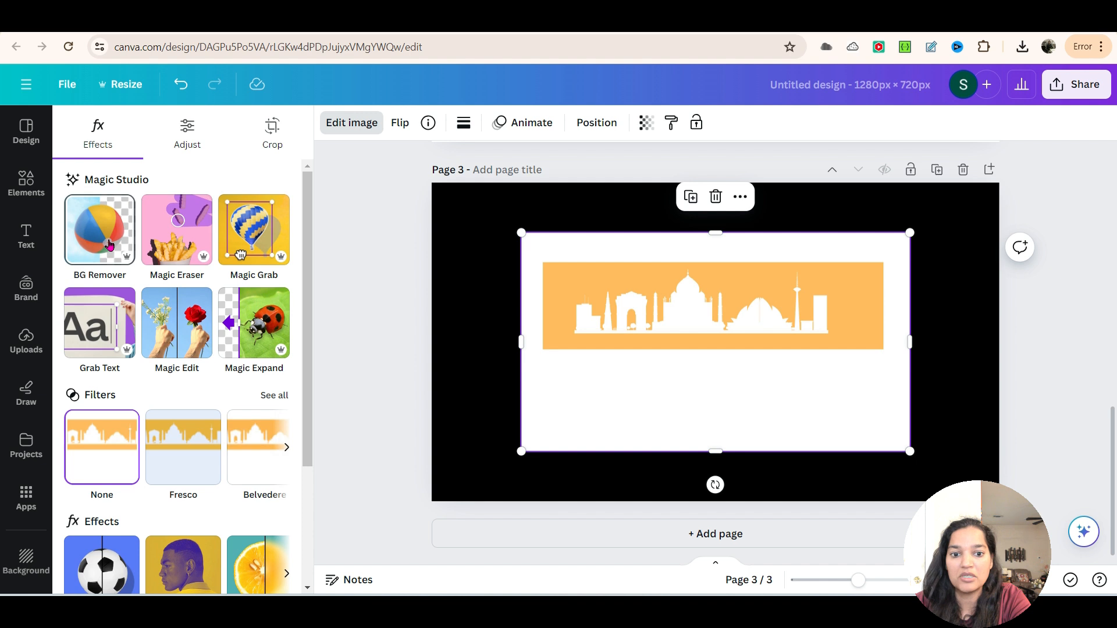
{"action": "left_click", "coordinate": [109, 244]}
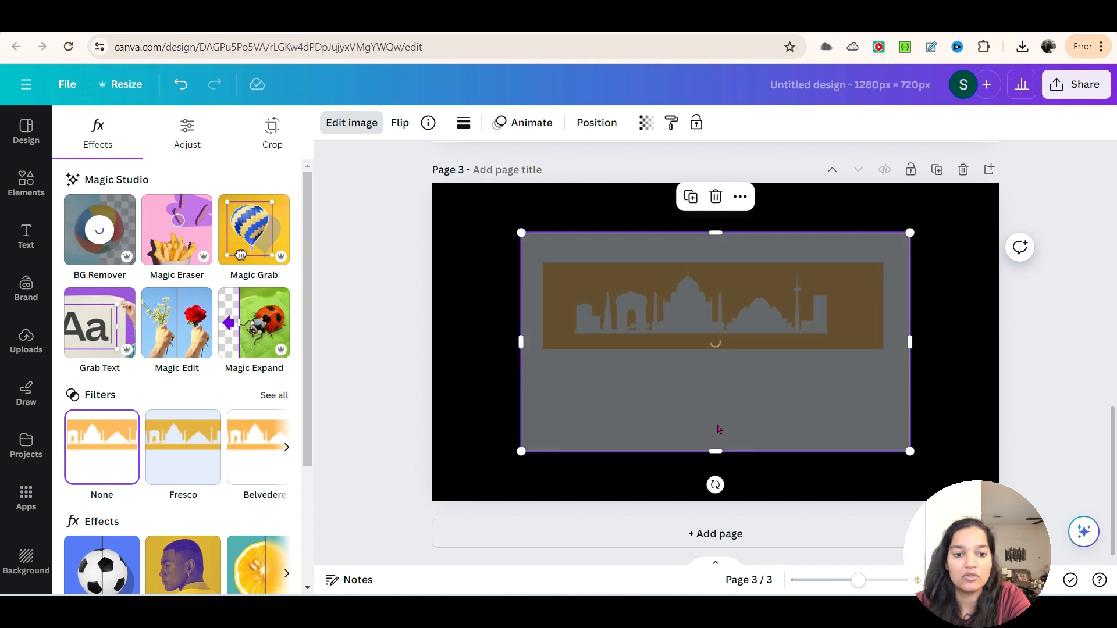
{"action": "left_click", "coordinate": [977, 367]}
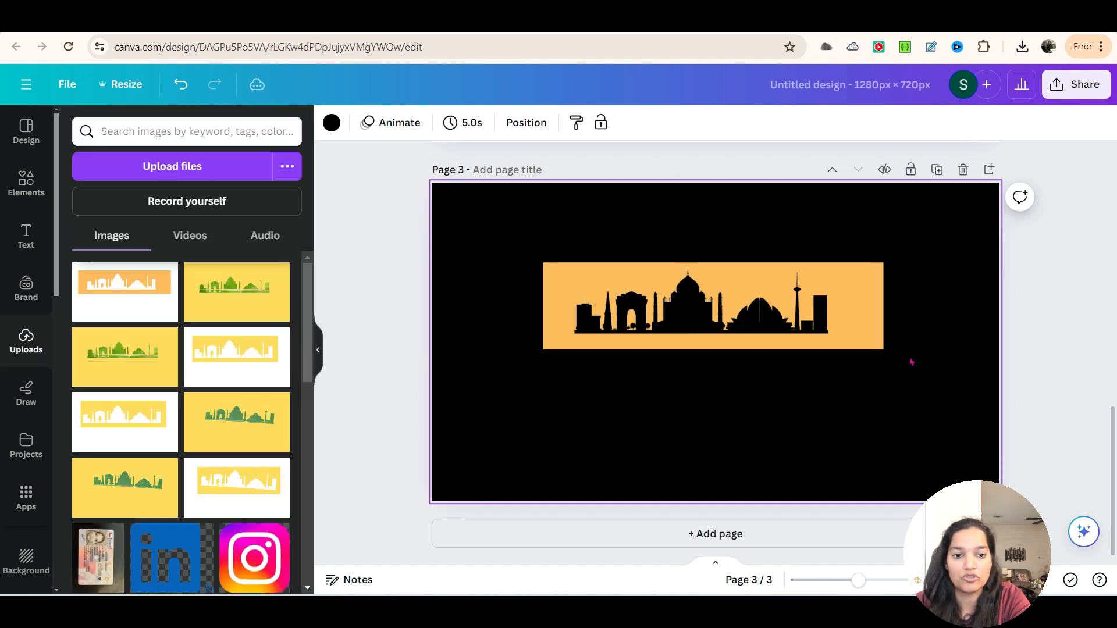
{"action": "left_click", "coordinate": [860, 313]}
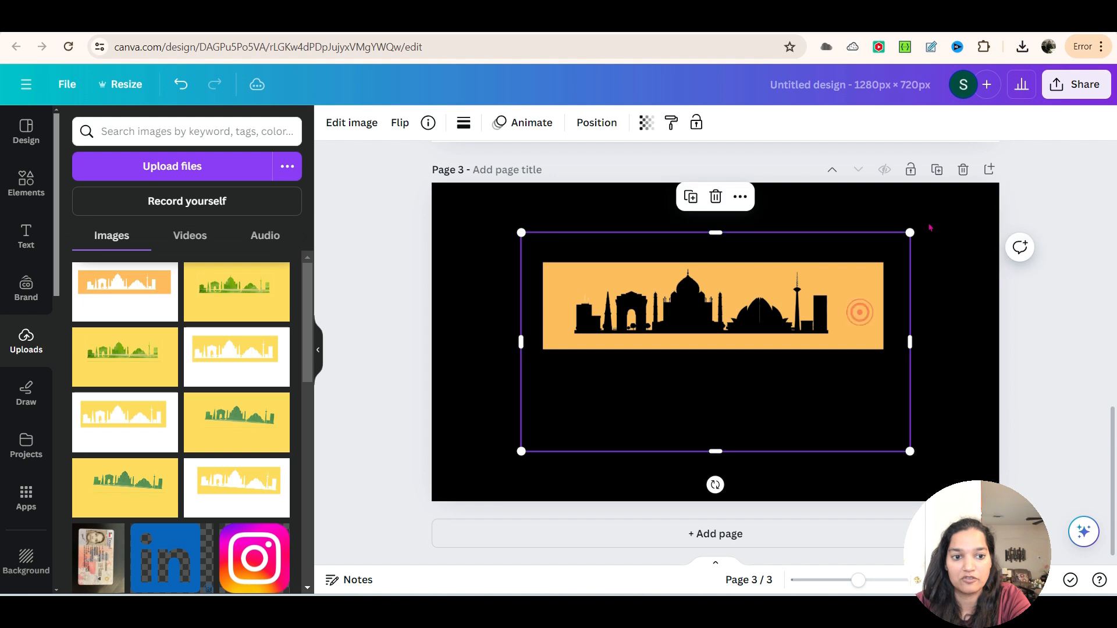
{"action": "left_click_drag", "start_coordinate": [910, 227], "coordinate": [922, 224]}
Step: Set the background of page 3 to white #ffffff and shift the peach skyline image slightly down and left
{"action": "left_click", "coordinate": [439, 279]}
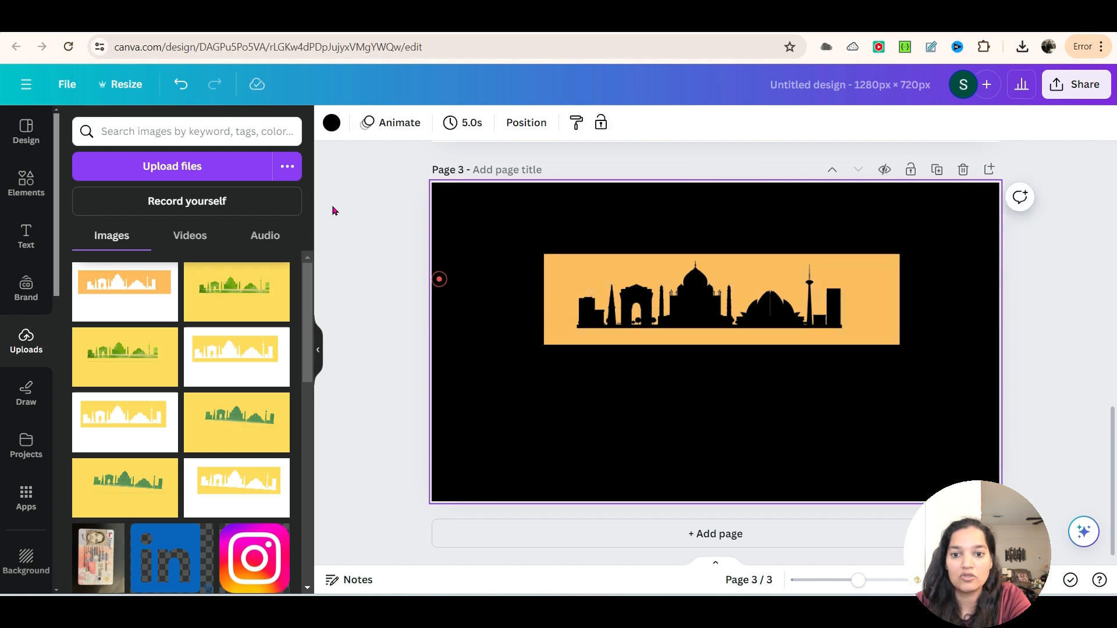
{"action": "left_click", "coordinate": [332, 123]}
{"action": "left_click", "coordinate": [198, 210]}
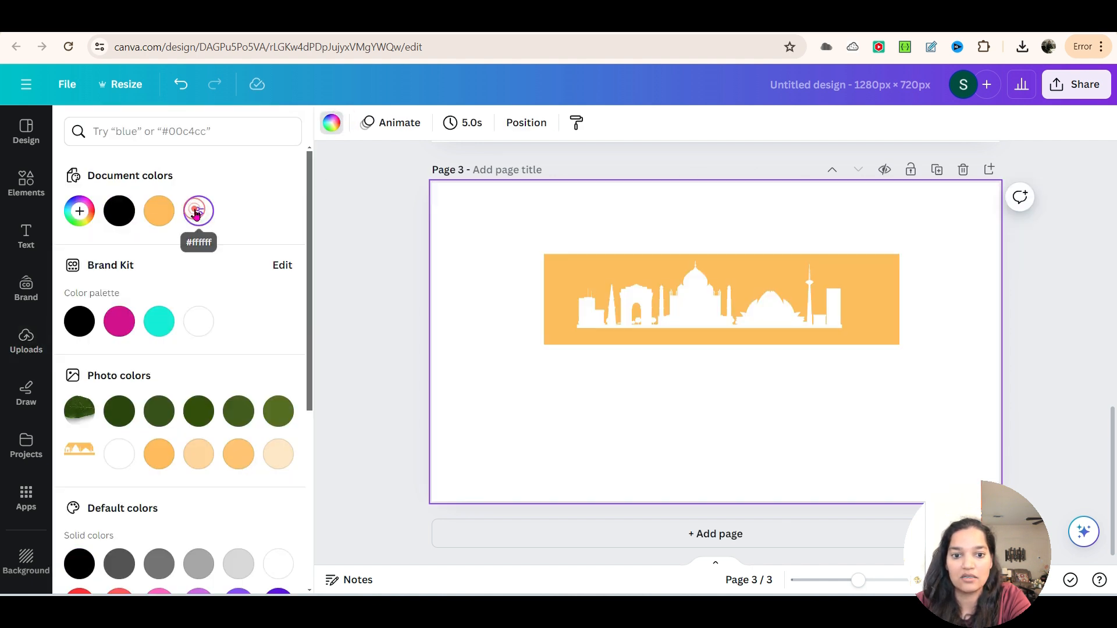
{"action": "left_click_drag", "start_coordinate": [709, 329], "coordinate": [691, 343]}
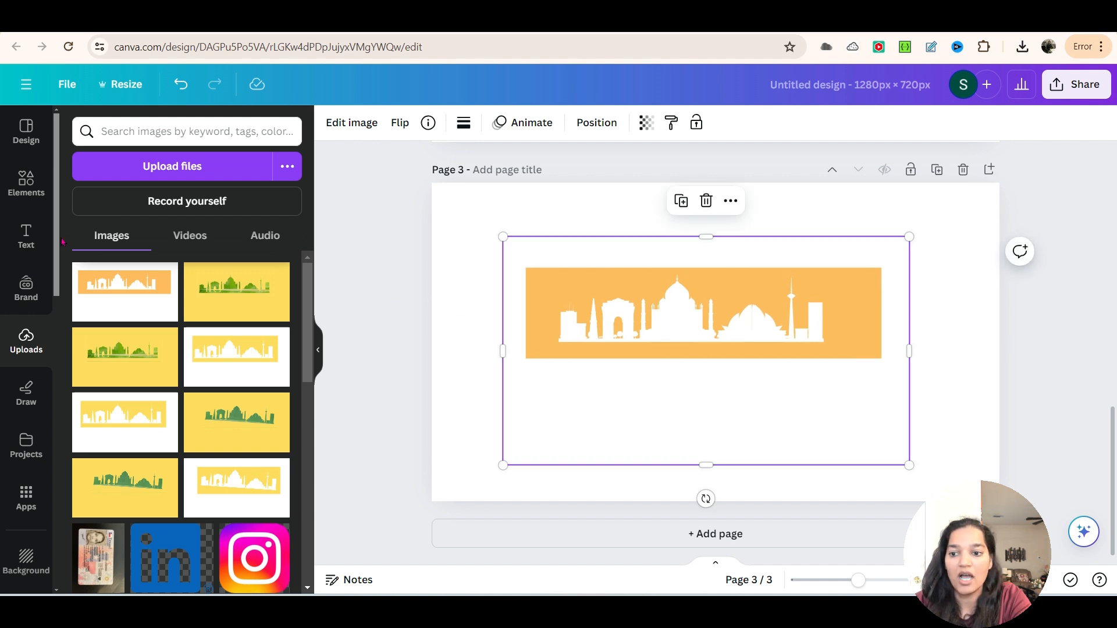
Step: Copy the leaf photo from page 1 onto page 3 and position it over the peach skyline image
{"action": "scroll", "coordinate": [407, 343], "scroll_direction": "up", "scroll_amount": 6}
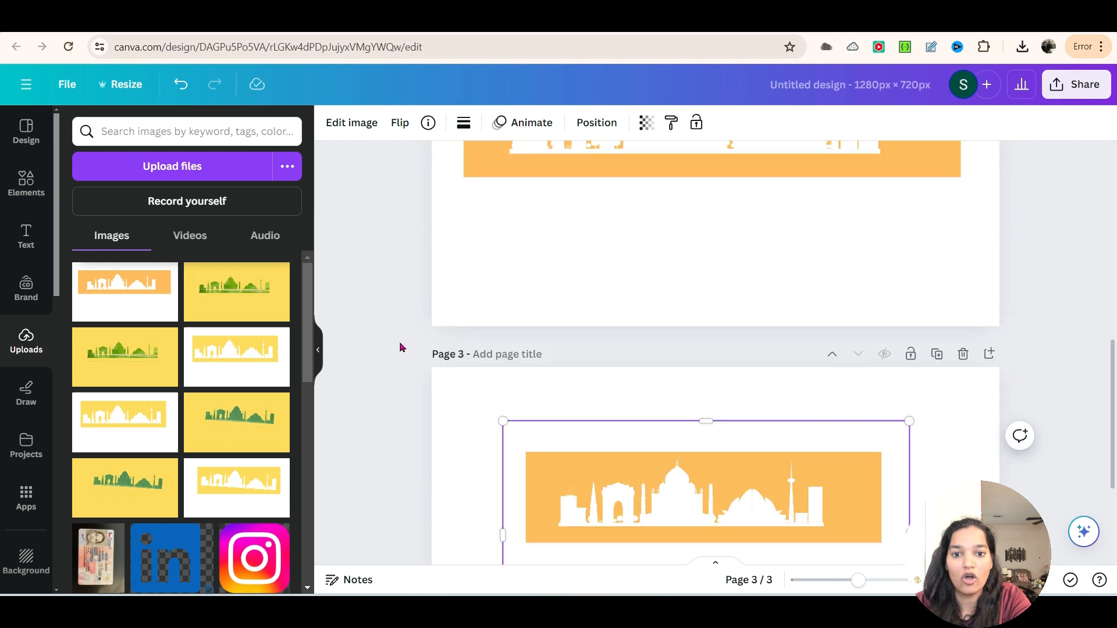
{"action": "scroll", "coordinate": [422, 348], "scroll_direction": "up", "scroll_amount": 5}
{"action": "left_click", "coordinate": [621, 409]}
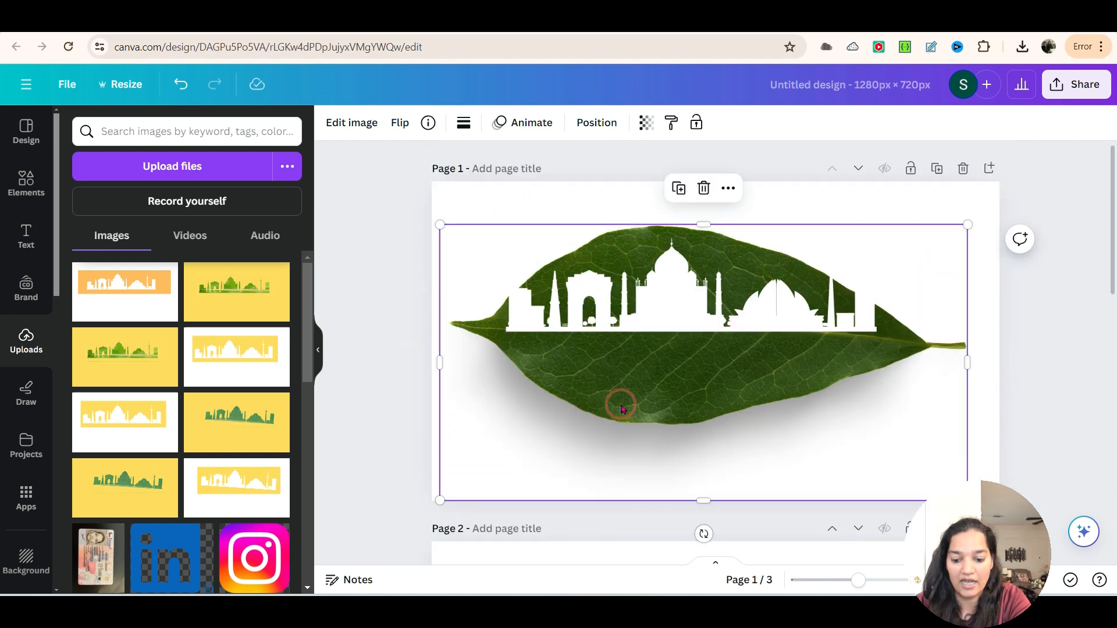
{"action": "scroll", "coordinate": [605, 404], "scroll_direction": "down", "scroll_amount": 10}
{"action": "left_click", "coordinate": [603, 404]}
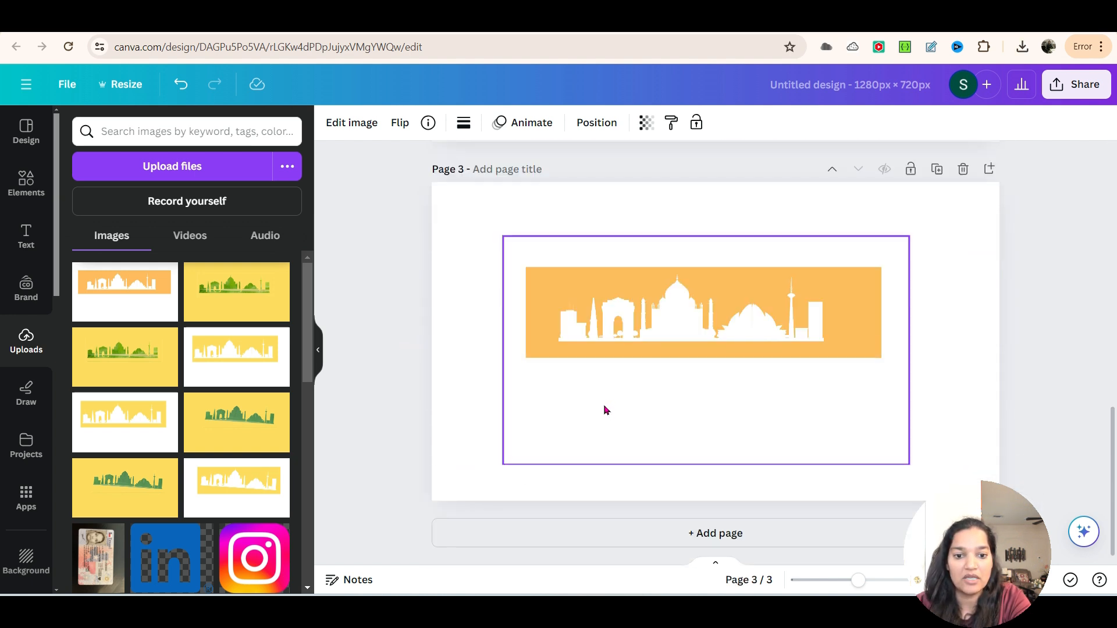
{"action": "key", "text": "ctrl+v"}
{"action": "left_click_drag", "start_coordinate": [658, 376], "coordinate": [668, 347]}
Step: Send the leaf photo on page 3 behind the peach skyline cutout
{"action": "right_click", "coordinate": [668, 345]}
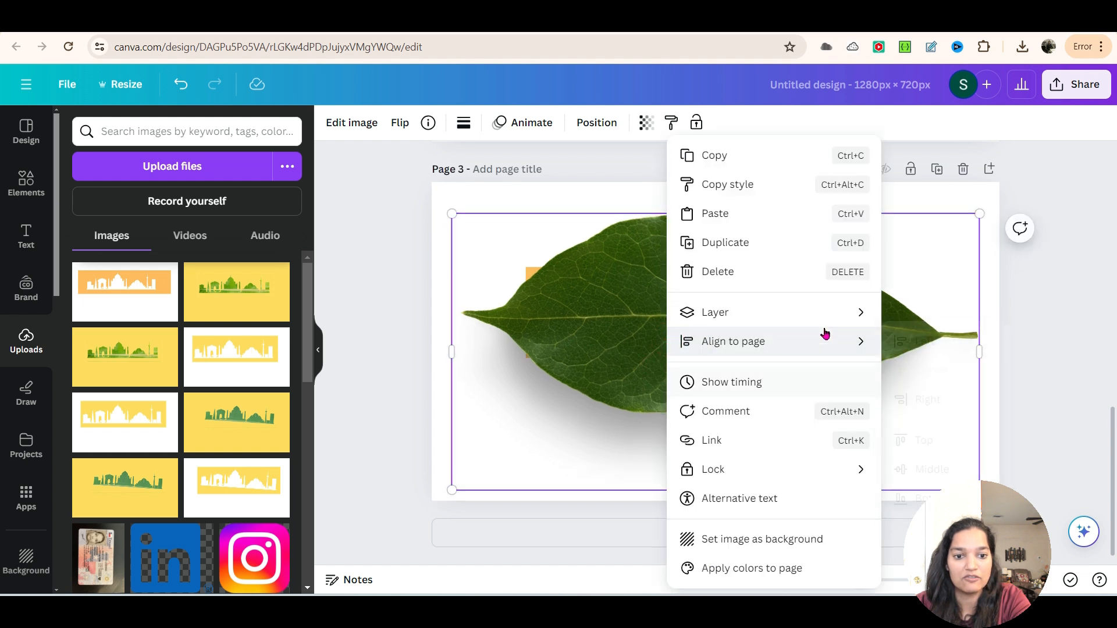
{"action": "mouse_move", "coordinate": [855, 314]}
{"action": "left_click", "coordinate": [943, 405]}
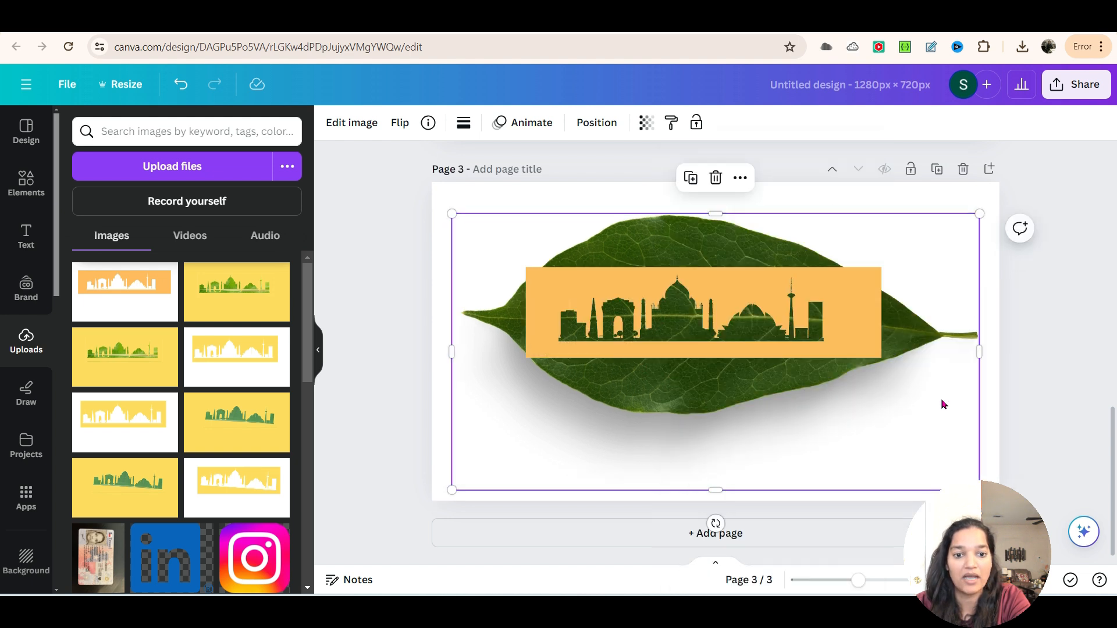
Step: Enlarge the peach skyline cutout, move it onto the leaf's upper half and widen it on both sides
{"action": "left_click", "coordinate": [580, 305]}
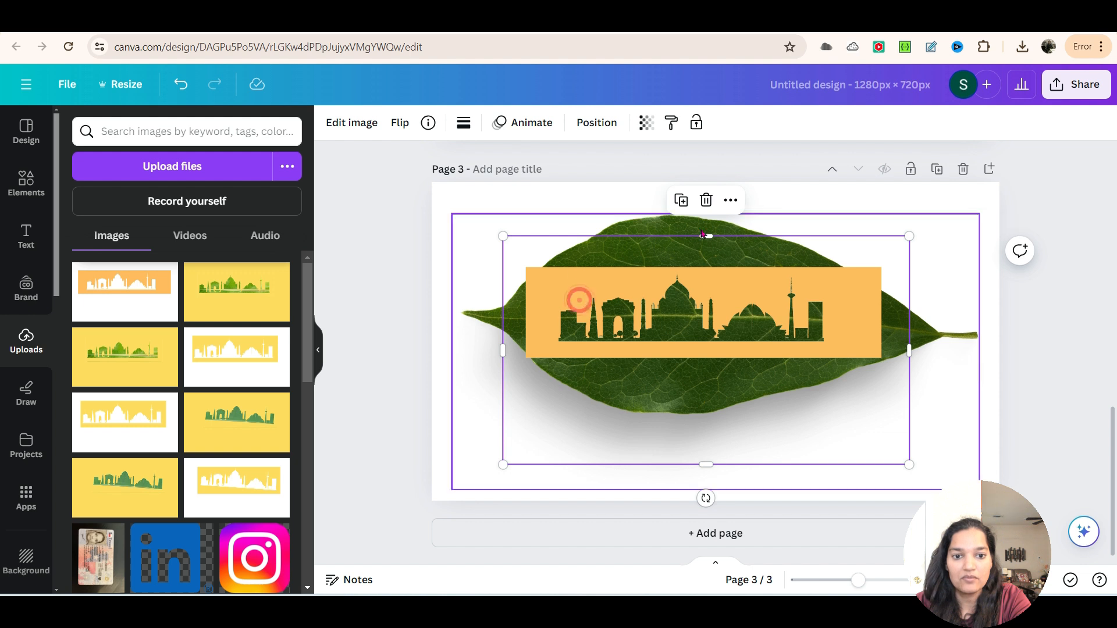
{"action": "left_click_drag", "start_coordinate": [909, 236], "coordinate": [934, 219]}
{"action": "left_click_drag", "start_coordinate": [713, 316], "coordinate": [703, 297]}
{"action": "left_click", "coordinate": [738, 271]}
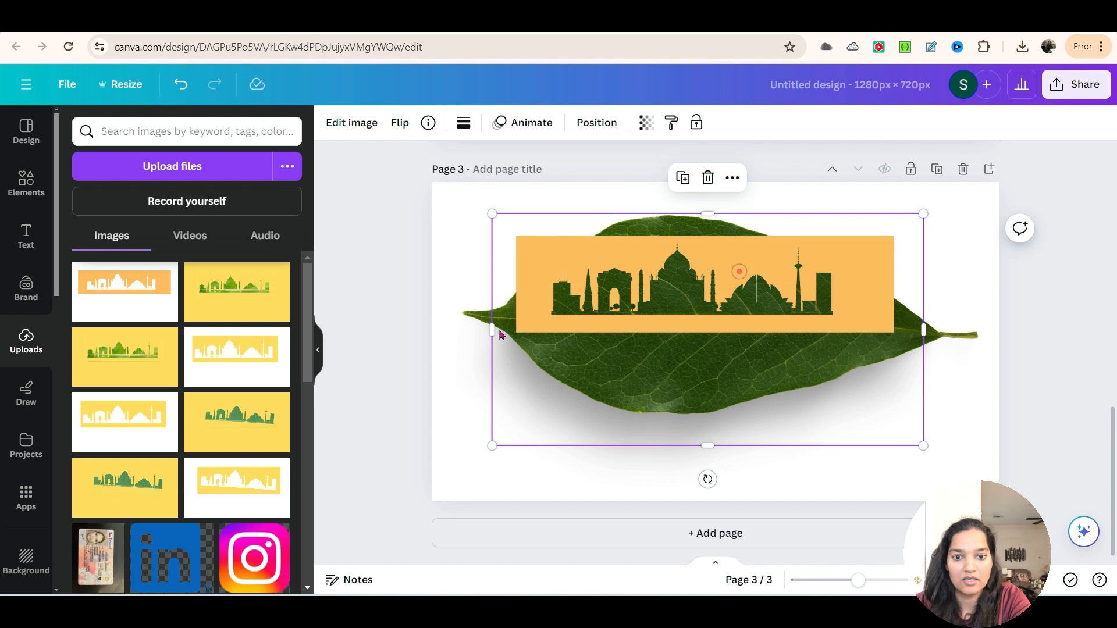
{"action": "left_click_drag", "start_coordinate": [493, 331], "coordinate": [464, 330]}
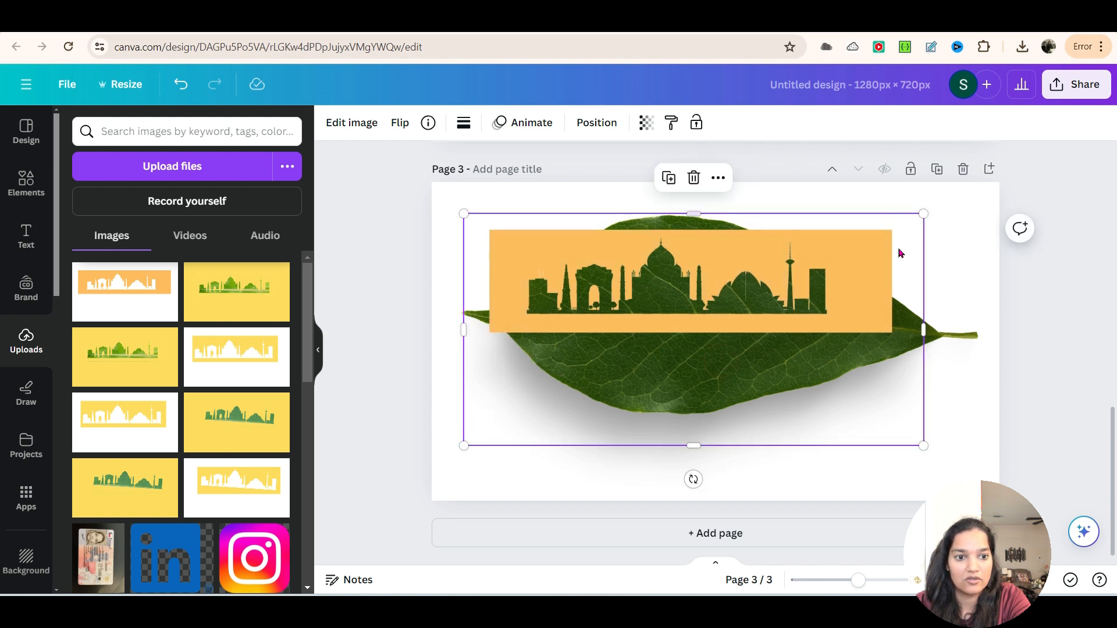
{"action": "left_click_drag", "start_coordinate": [923, 330], "coordinate": [954, 330]}
{"action": "left_click_drag", "start_coordinate": [712, 216], "coordinate": [710, 216]}
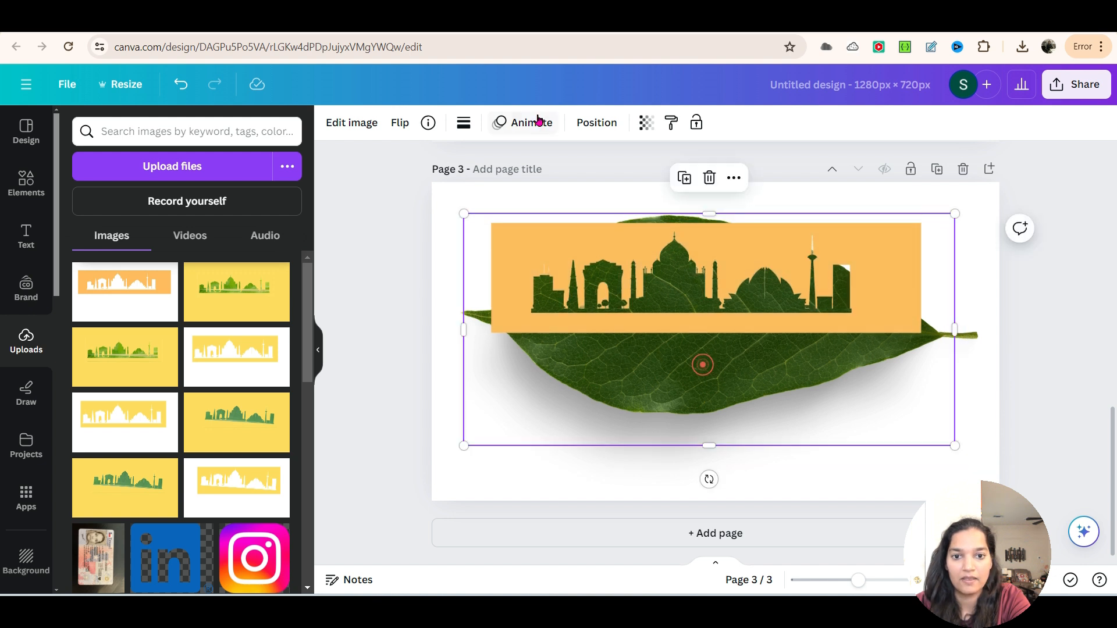
Step: Show the layer list for page 3 and shift the peach skyline cutout slightly upward over the leaf
{"action": "left_click", "coordinate": [599, 123]}
{"action": "left_click", "coordinate": [260, 127]}
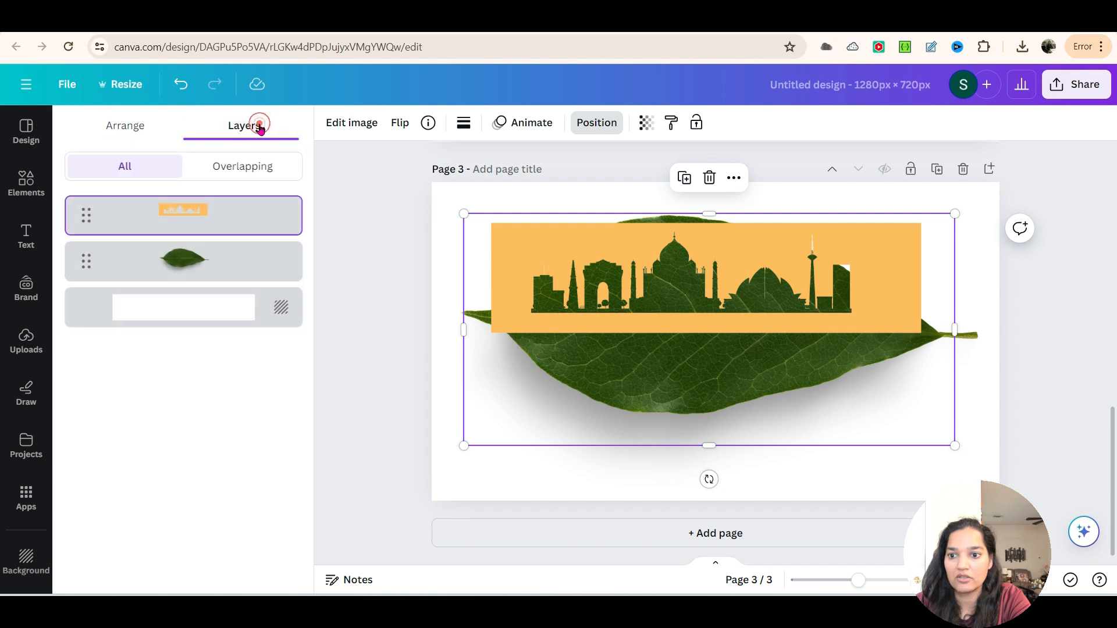
{"action": "left_click", "coordinate": [232, 253]}
{"action": "left_click", "coordinate": [749, 301]}
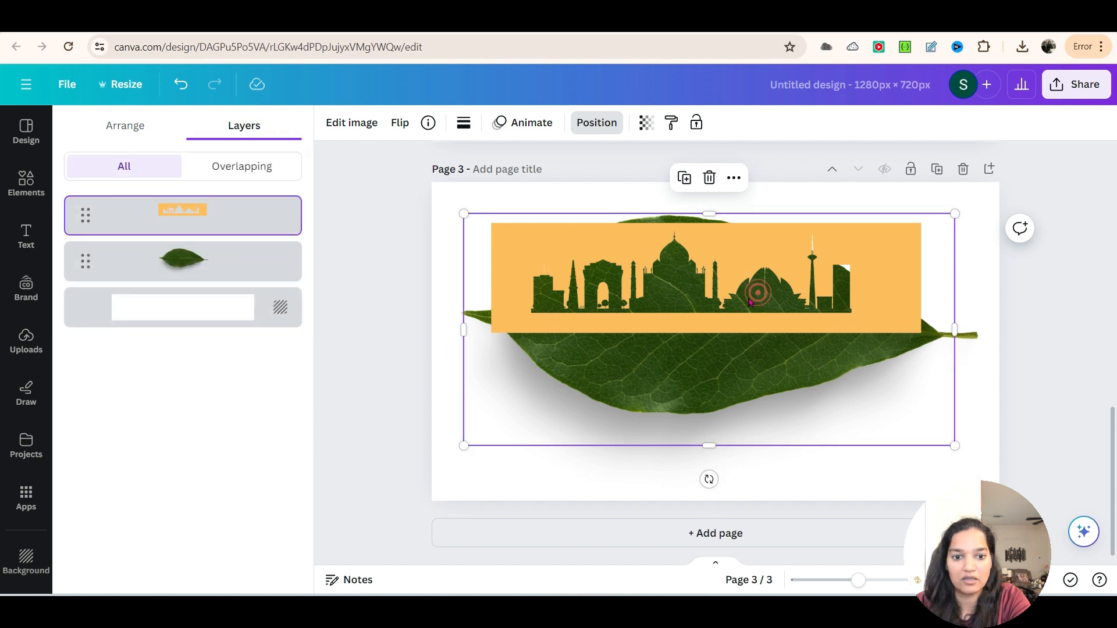
{"action": "left_click_drag", "start_coordinate": [742, 287], "coordinate": [741, 279]}
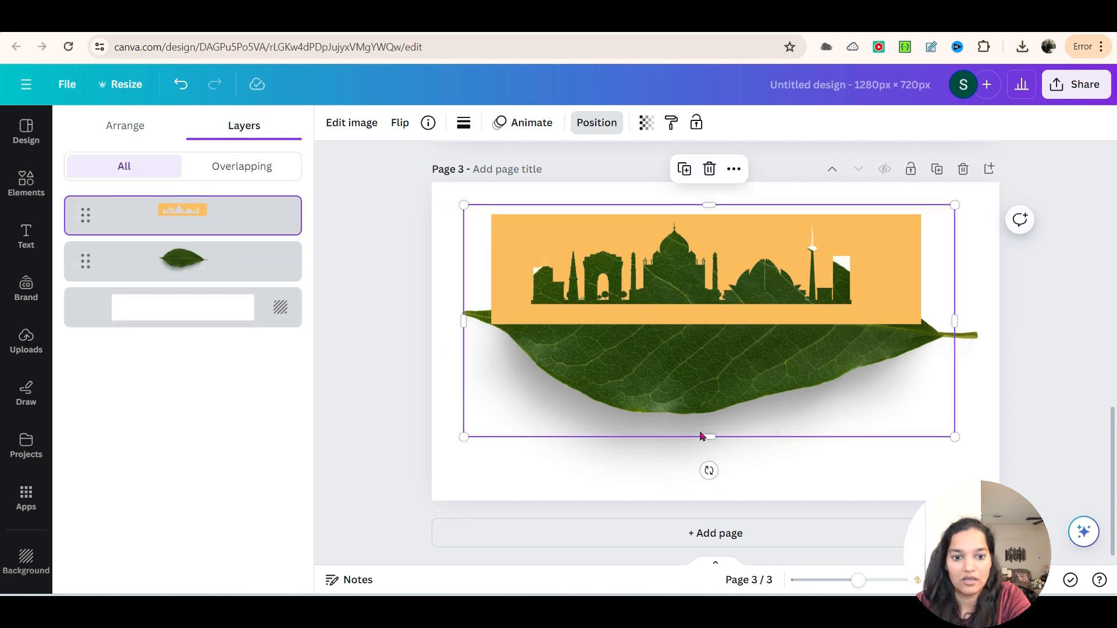
Step: Crop the leaf photo on page 3 from below and both sides so it fits entirely behind the peach rectangle
{"action": "left_click", "coordinate": [591, 469]}
{"action": "left_click", "coordinate": [690, 436]}
{"action": "left_click", "coordinate": [720, 480]}
{"action": "left_click_drag", "start_coordinate": [720, 480], "coordinate": [713, 325]}
{"action": "left_click_drag", "start_coordinate": [450, 273], "coordinate": [496, 271]}
{"action": "left_click_drag", "start_coordinate": [981, 269], "coordinate": [915, 270]}
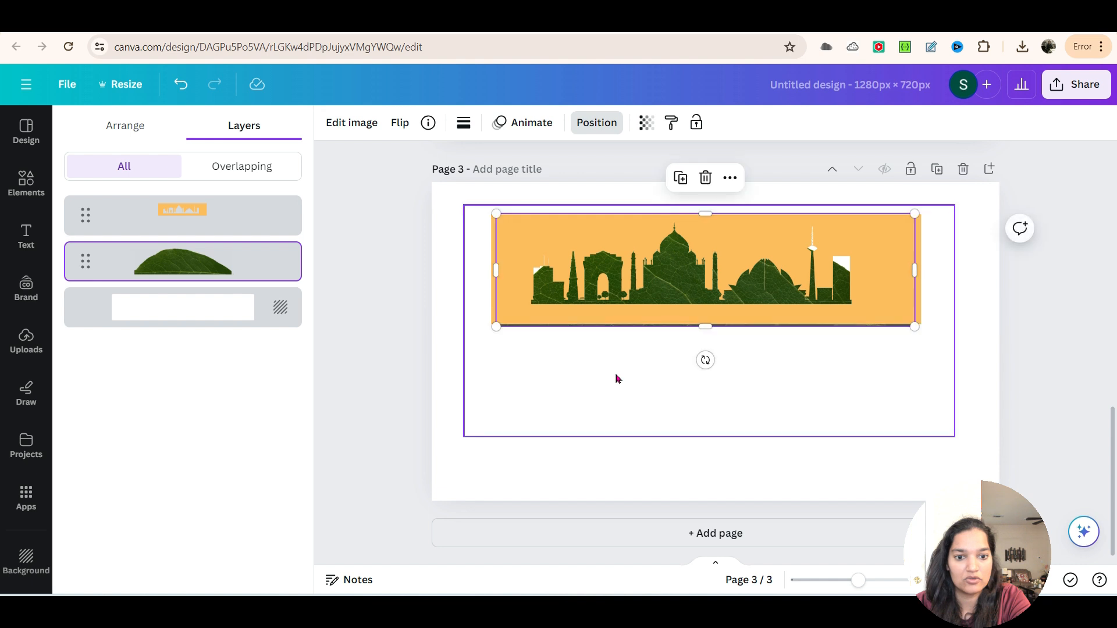
{"action": "left_click_drag", "start_coordinate": [703, 326], "coordinate": [704, 323]}
{"action": "left_click", "coordinate": [863, 400]}
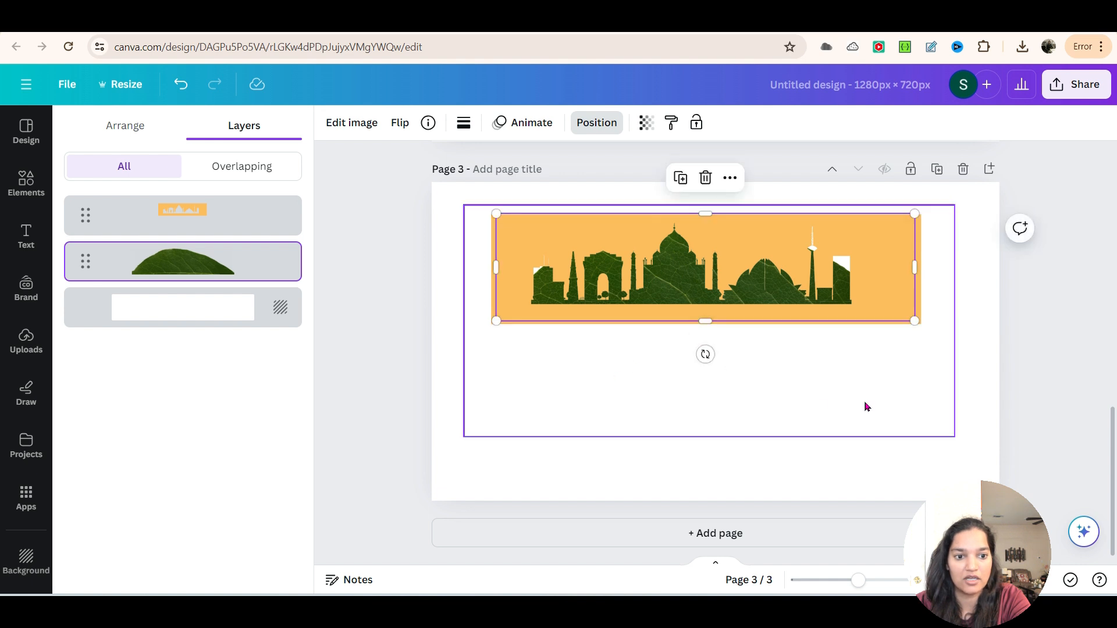
{"action": "left_click", "coordinate": [417, 329]}
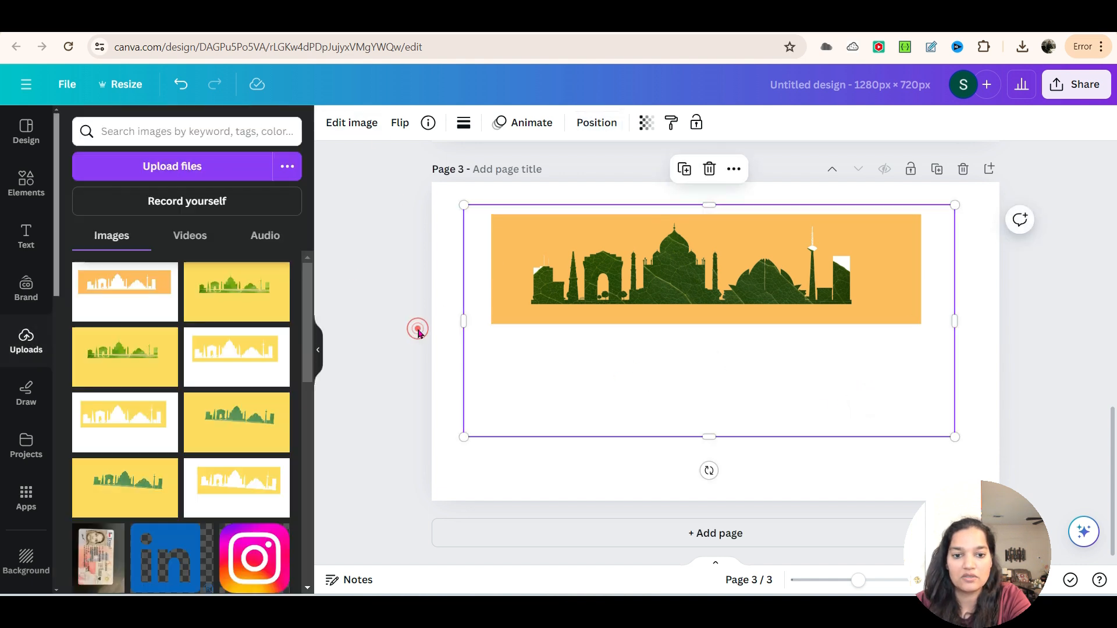
{"action": "left_click", "coordinate": [393, 358]}
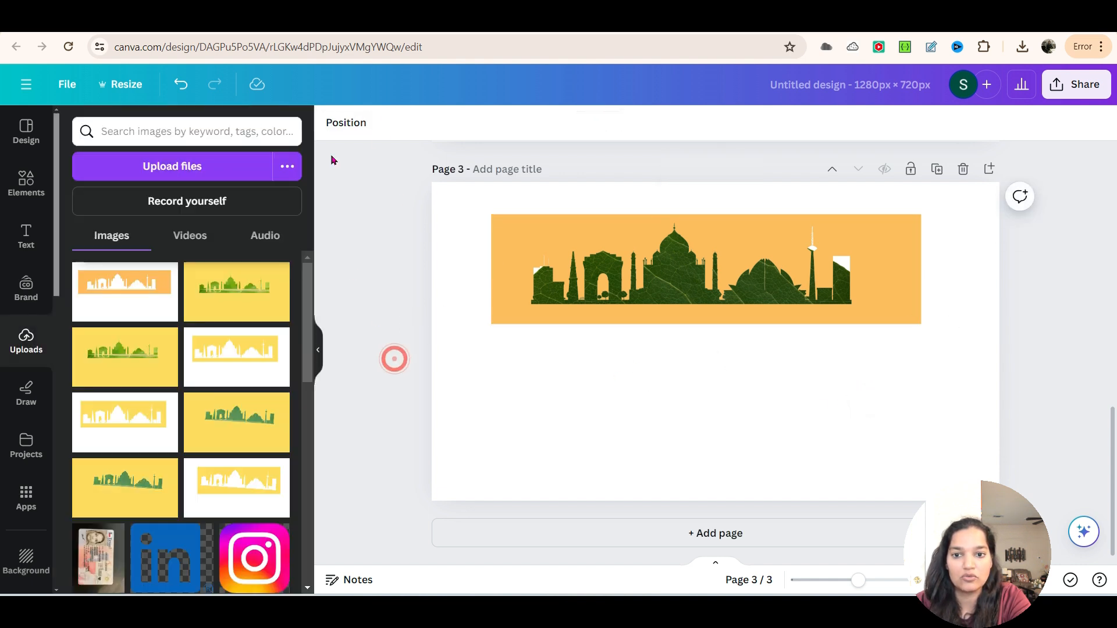
Step: Set the background of page 3 to the peach document color that matches the cutout
{"action": "left_click", "coordinate": [438, 262]}
{"action": "left_click", "coordinate": [333, 124]}
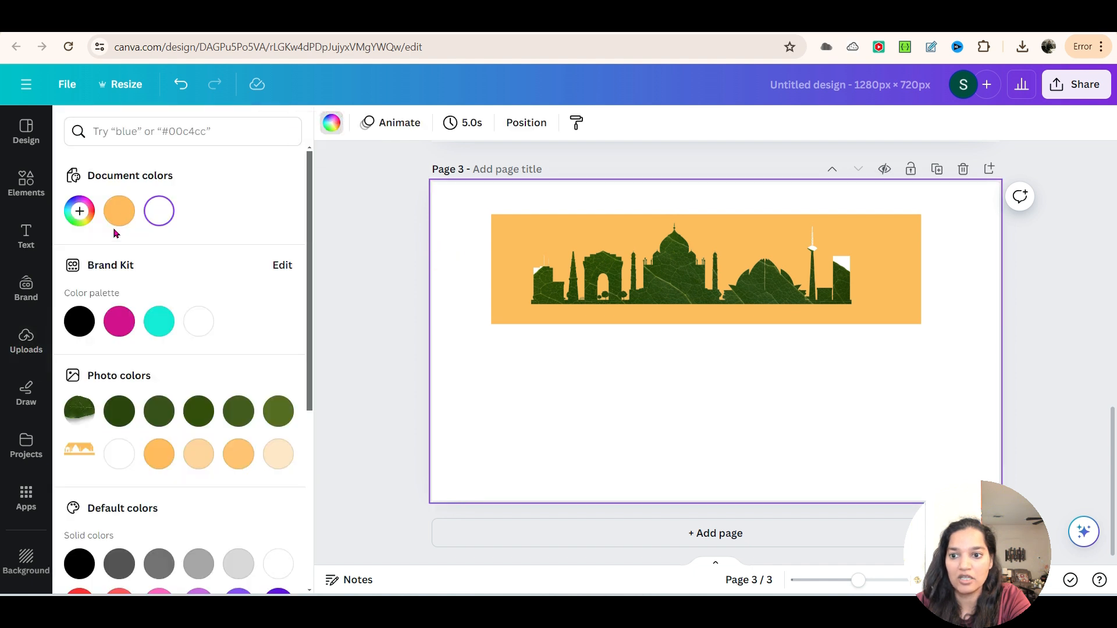
{"action": "left_click", "coordinate": [120, 210]}
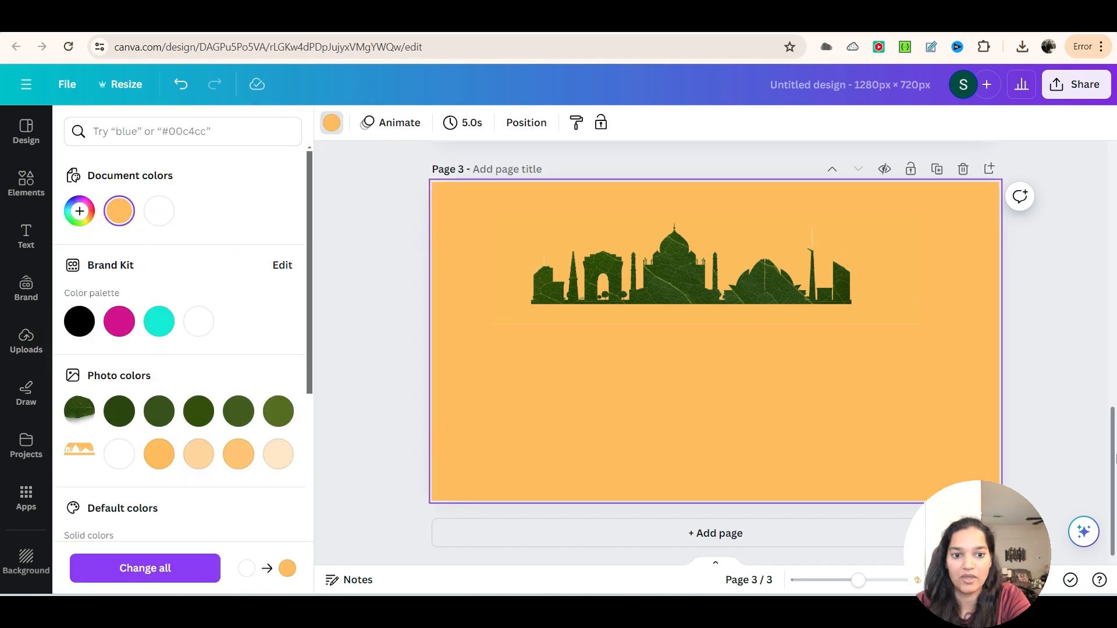
{"action": "left_click", "coordinate": [715, 286]}
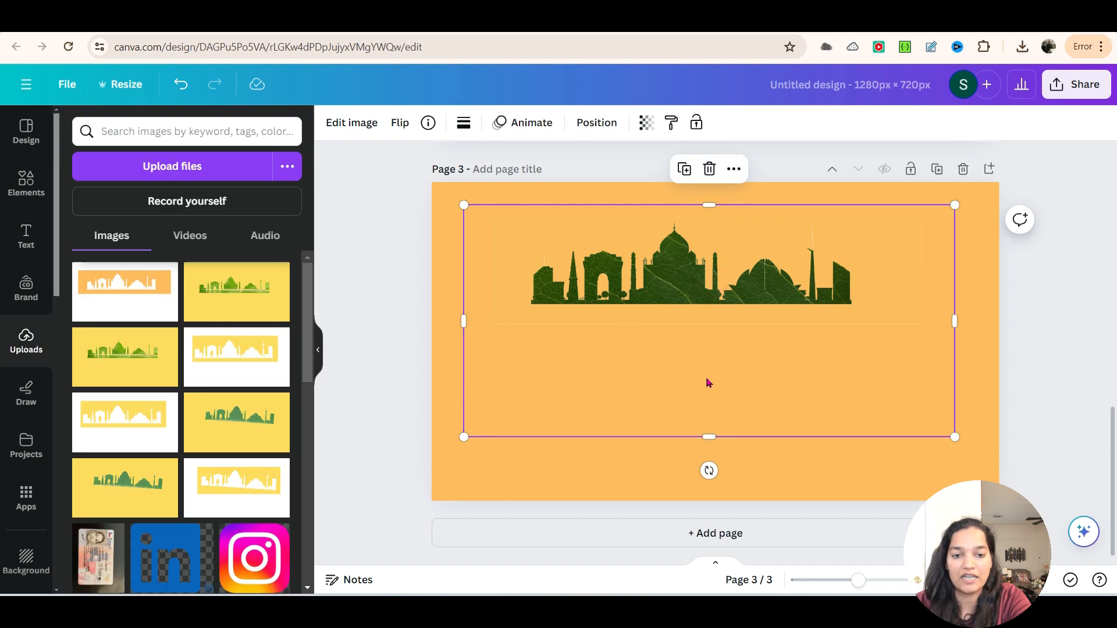
Step: Download only page 3 as a PNG at size 1
{"action": "scroll", "coordinate": [707, 382], "scroll_direction": "up", "scroll_amount": 10}
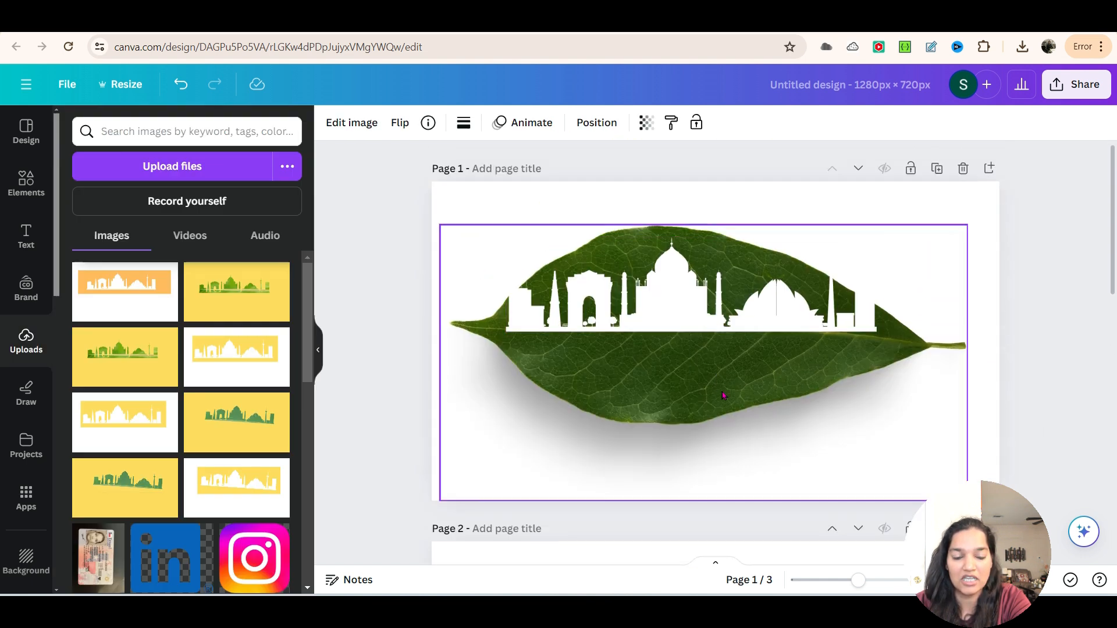
{"action": "scroll", "coordinate": [691, 386], "scroll_direction": "down", "scroll_amount": 10}
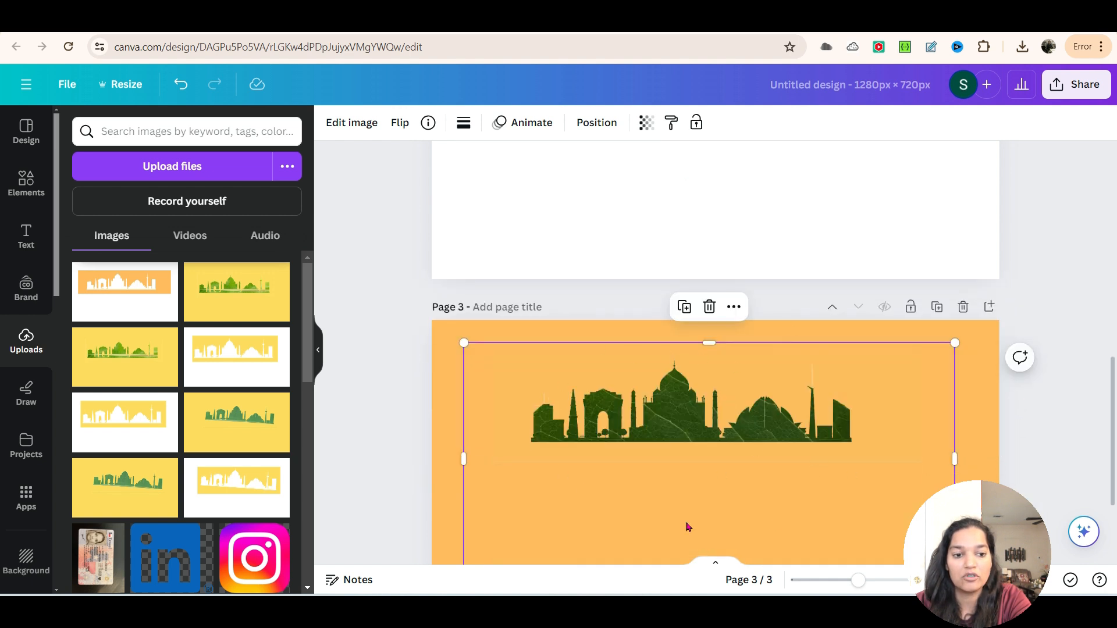
{"action": "left_click", "coordinate": [1075, 84]}
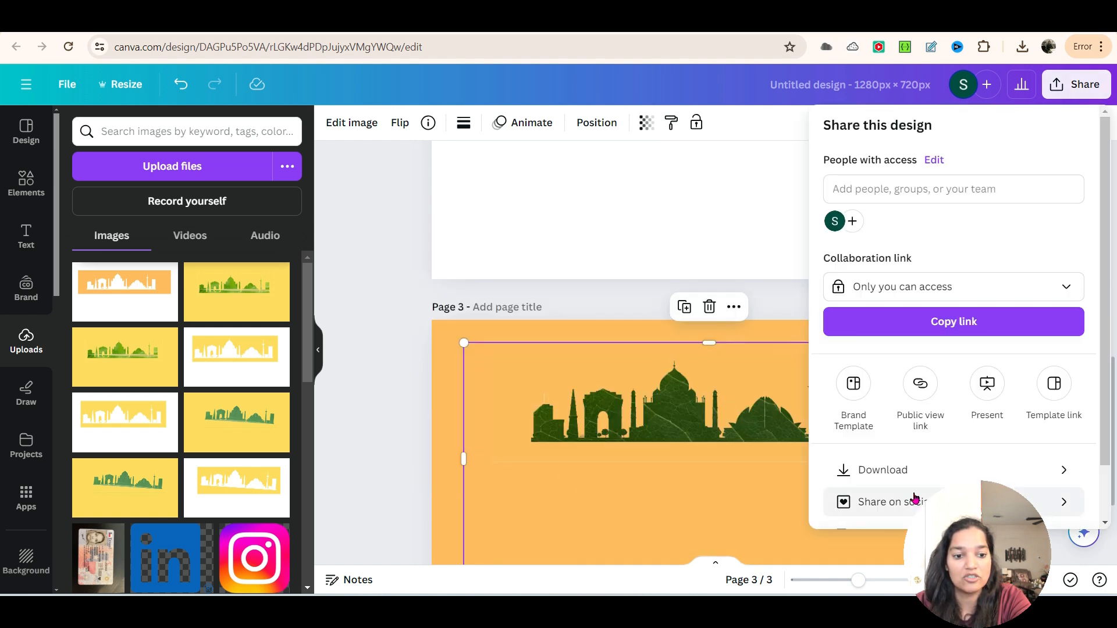
{"action": "left_click", "coordinate": [915, 471]}
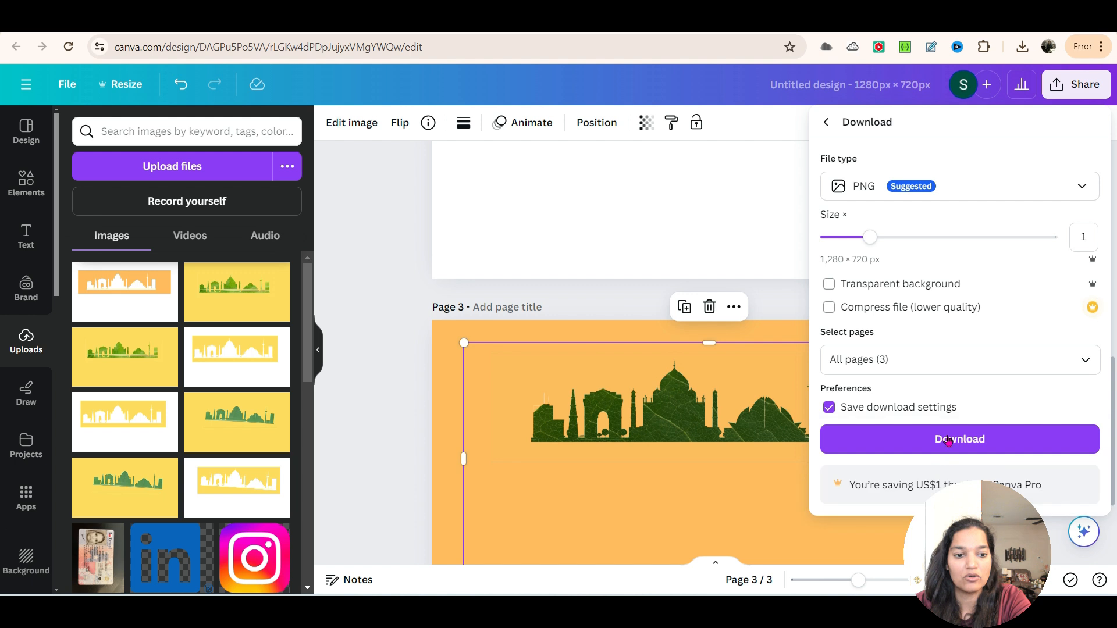
{"action": "left_click", "coordinate": [1079, 359]}
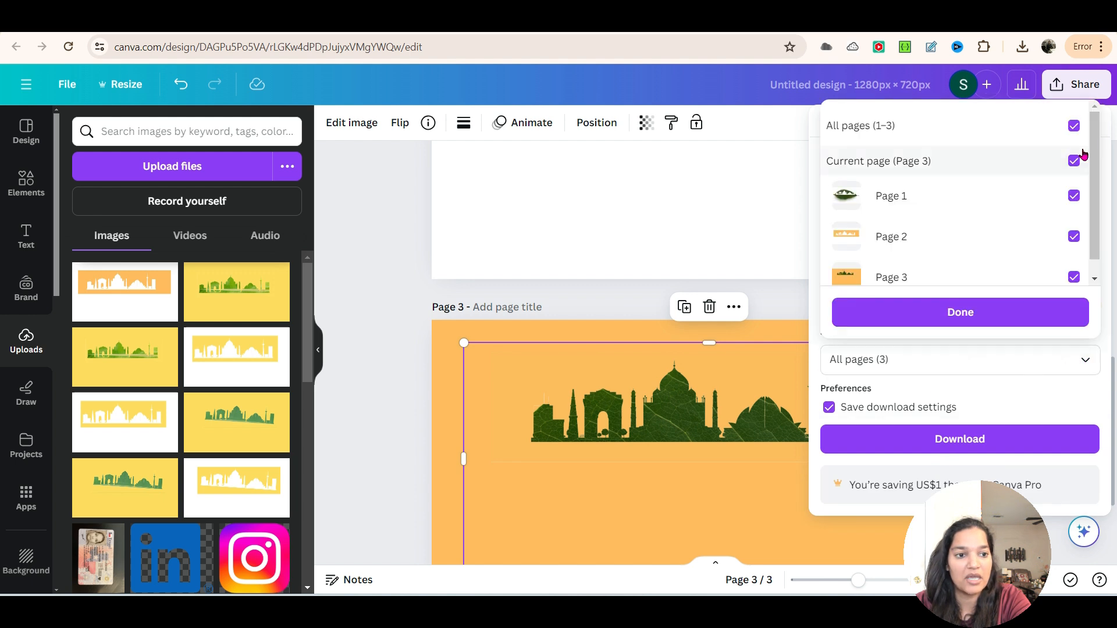
{"action": "left_click", "coordinate": [1074, 126]}
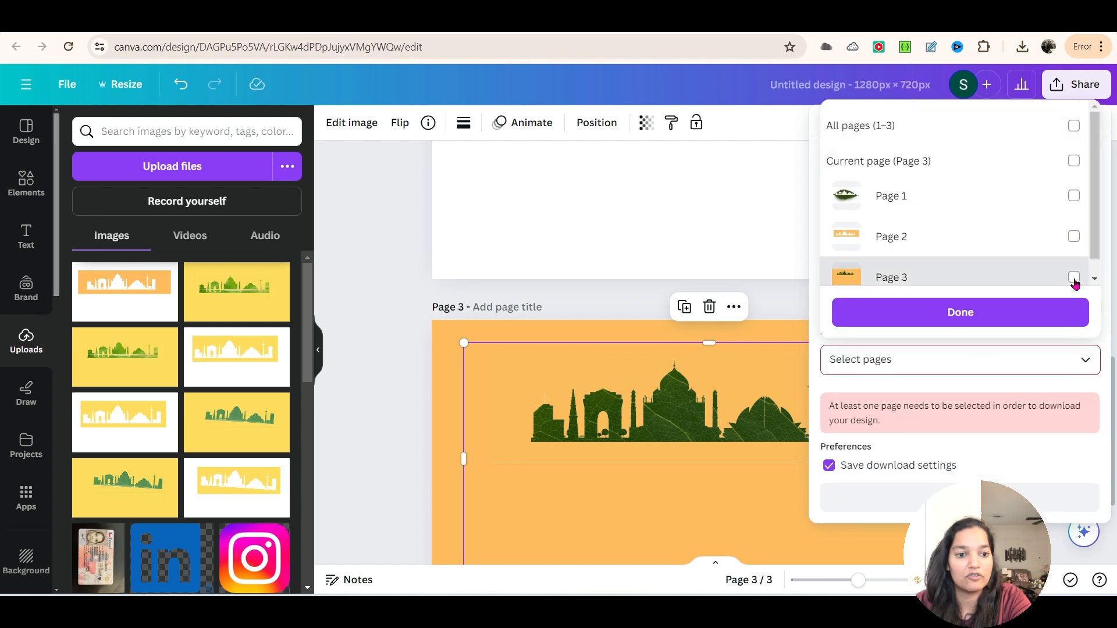
{"action": "left_click", "coordinate": [1074, 277]}
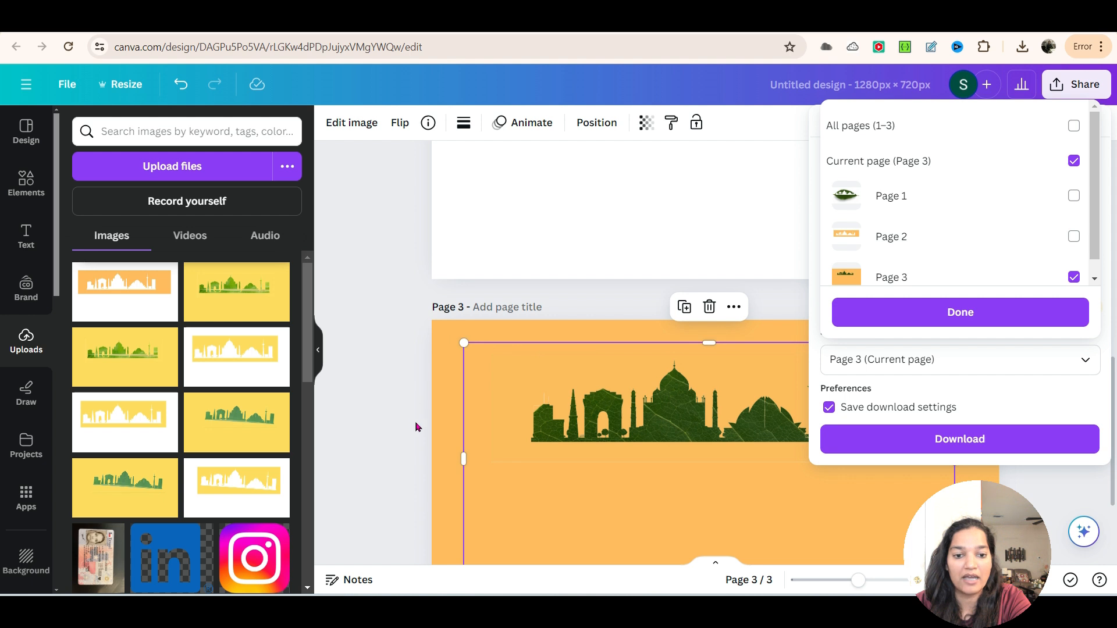
{"action": "left_click", "coordinate": [975, 315]}
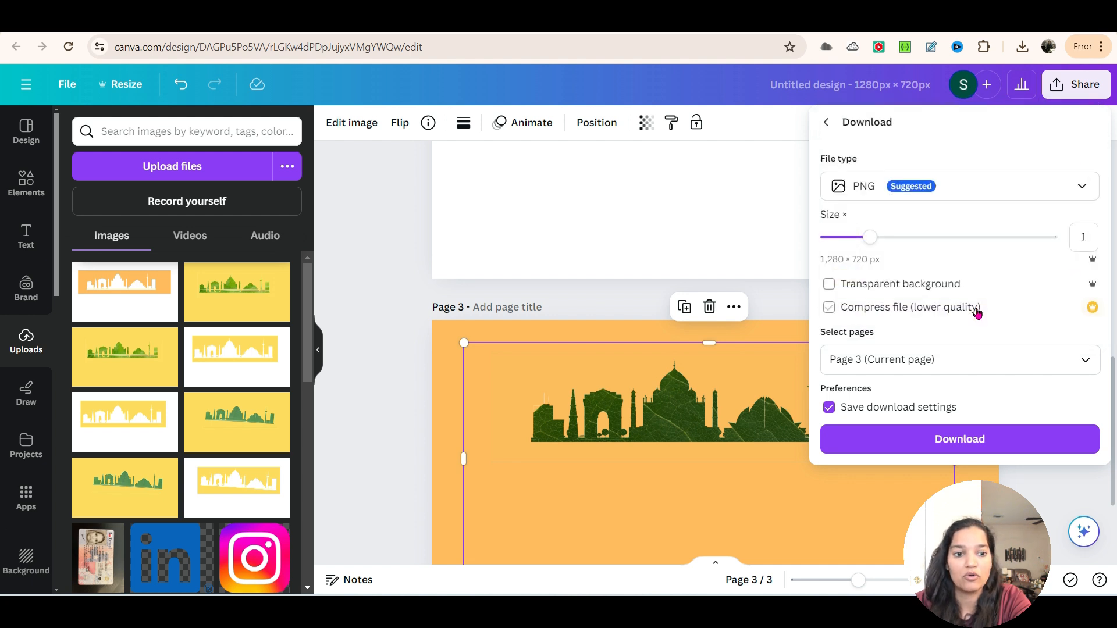
{"action": "left_click", "coordinate": [964, 445]}
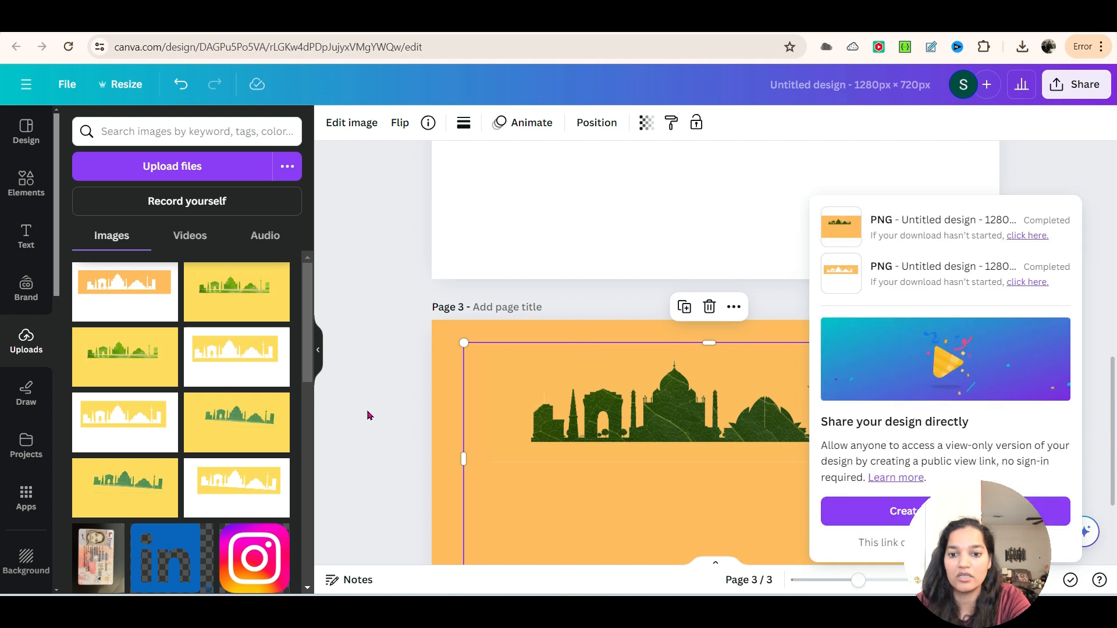
Step: Save the downloaded PNG in the Downloads folder as "leaf design 2"
{"action": "type", "text": "leaf "}
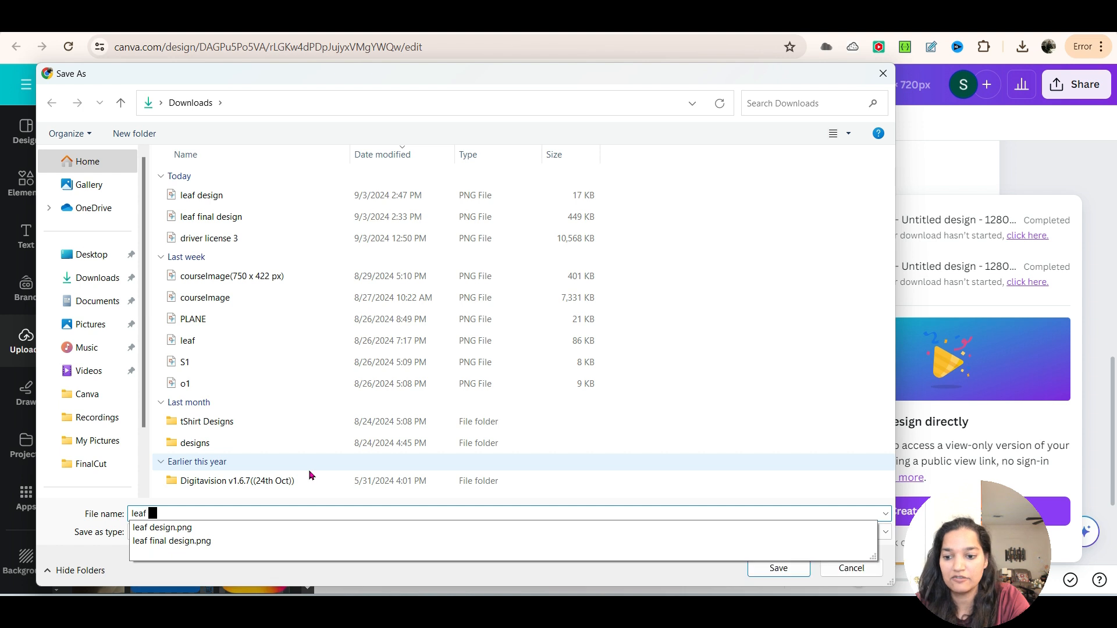
{"action": "type", "text": "design 2"}
{"action": "key", "text": "Return"}
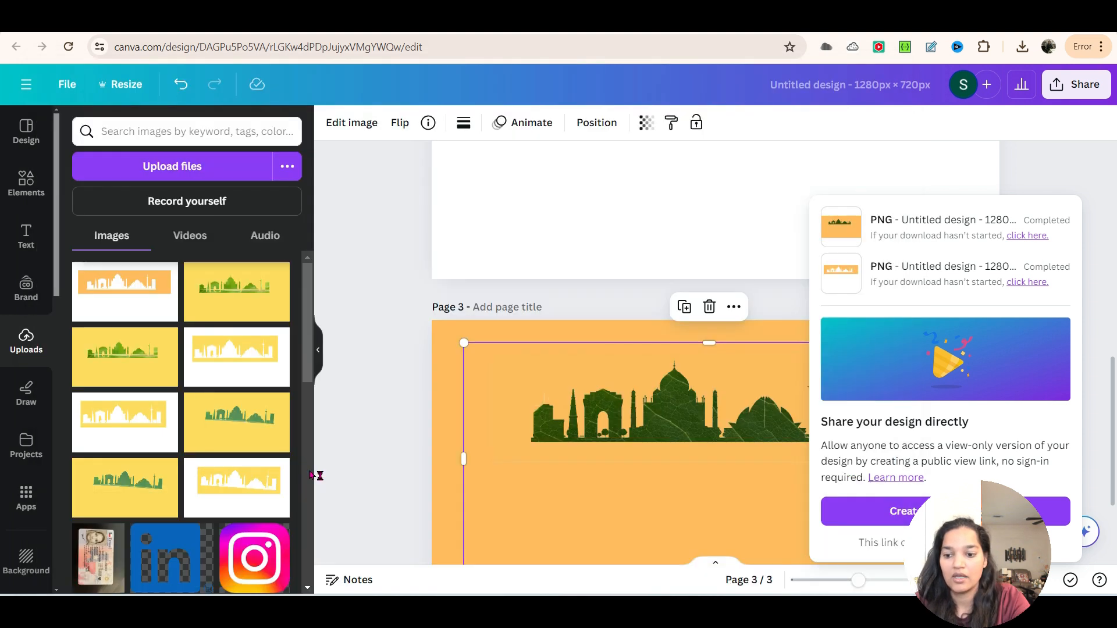
{"action": "left_click", "coordinate": [398, 432]}
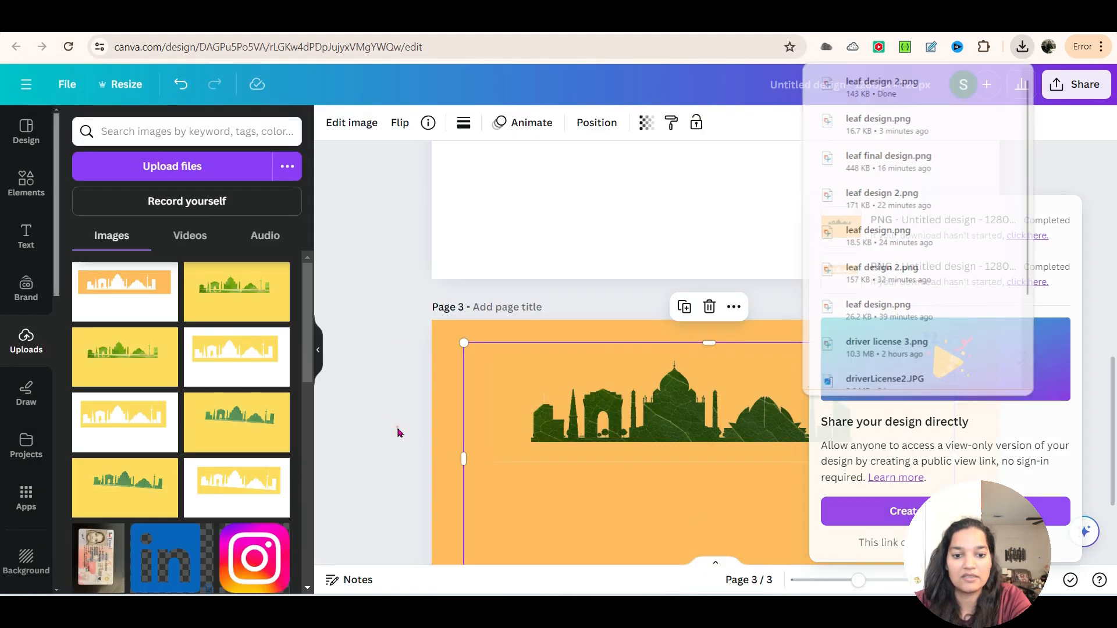
Step: Review the skyline designs on pages 1, 2 and 3
{"action": "scroll", "coordinate": [623, 426], "scroll_direction": "up", "scroll_amount": 5}
{"action": "scroll", "coordinate": [651, 419], "scroll_direction": "up", "scroll_amount": 5}
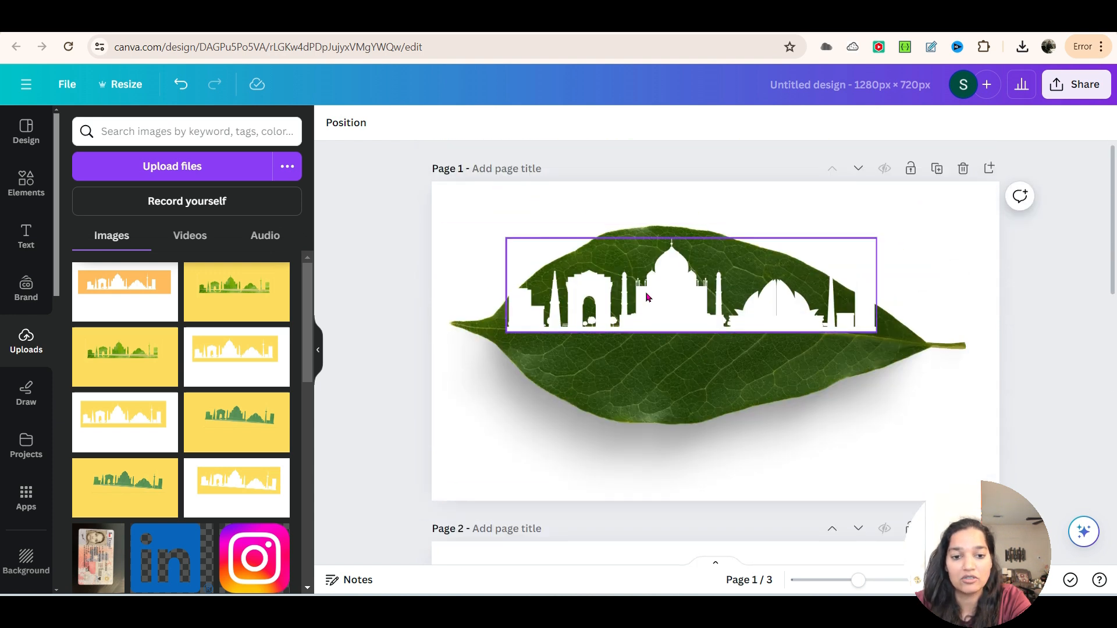
{"action": "scroll", "coordinate": [637, 436], "scroll_direction": "down", "scroll_amount": 5}
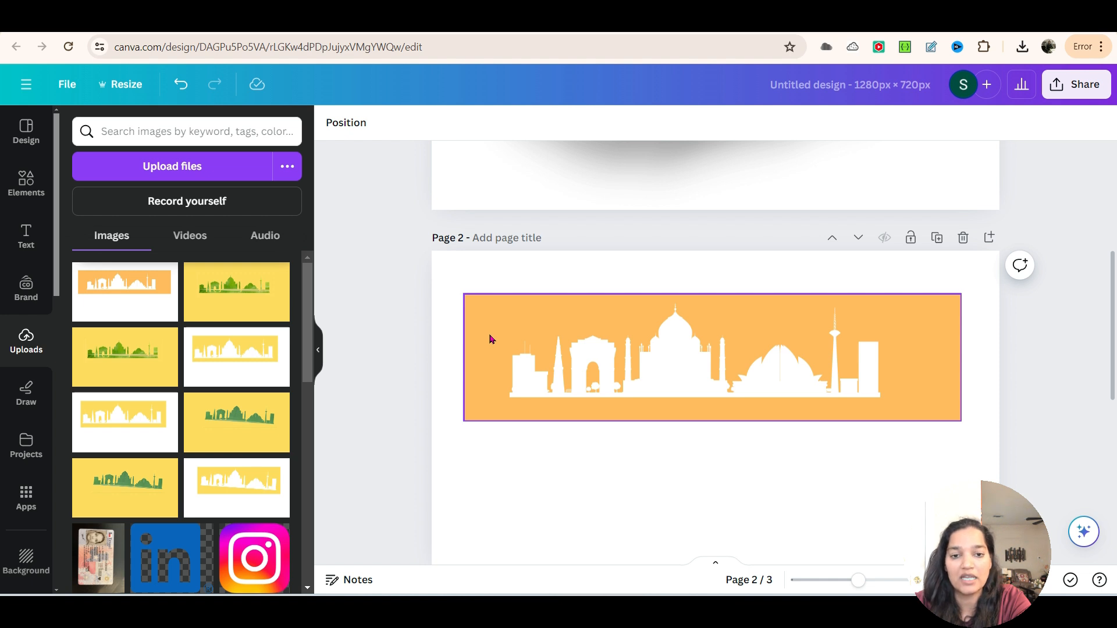
{"action": "scroll", "coordinate": [545, 433], "scroll_direction": "down", "scroll_amount": 5}
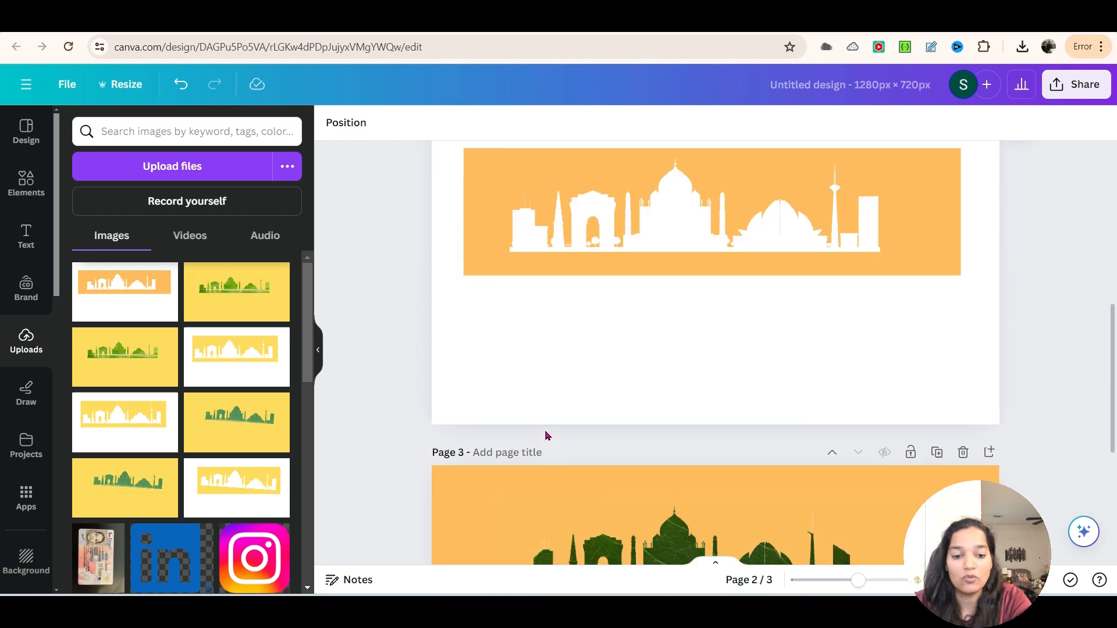
{"action": "scroll", "coordinate": [698, 319], "scroll_direction": "up", "scroll_amount": 2}
{"action": "scroll", "coordinate": [711, 419], "scroll_direction": "up", "scroll_amount": 1}
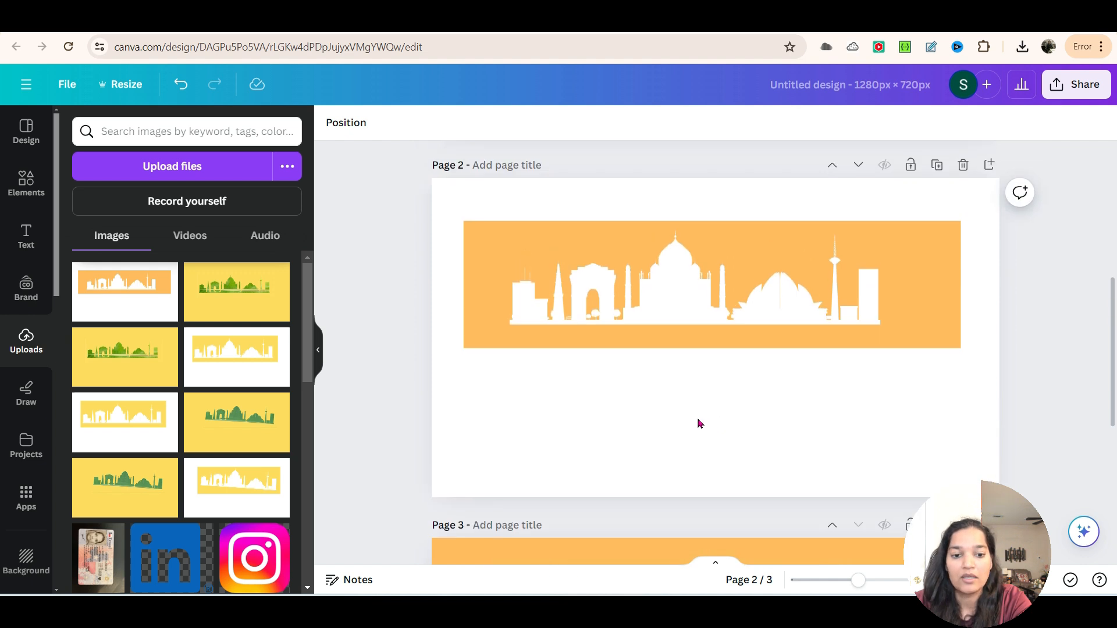
{"action": "scroll", "coordinate": [699, 423], "scroll_direction": "down", "scroll_amount": 2}
{"action": "scroll", "coordinate": [698, 423], "scroll_direction": "down", "scroll_amount": 2}
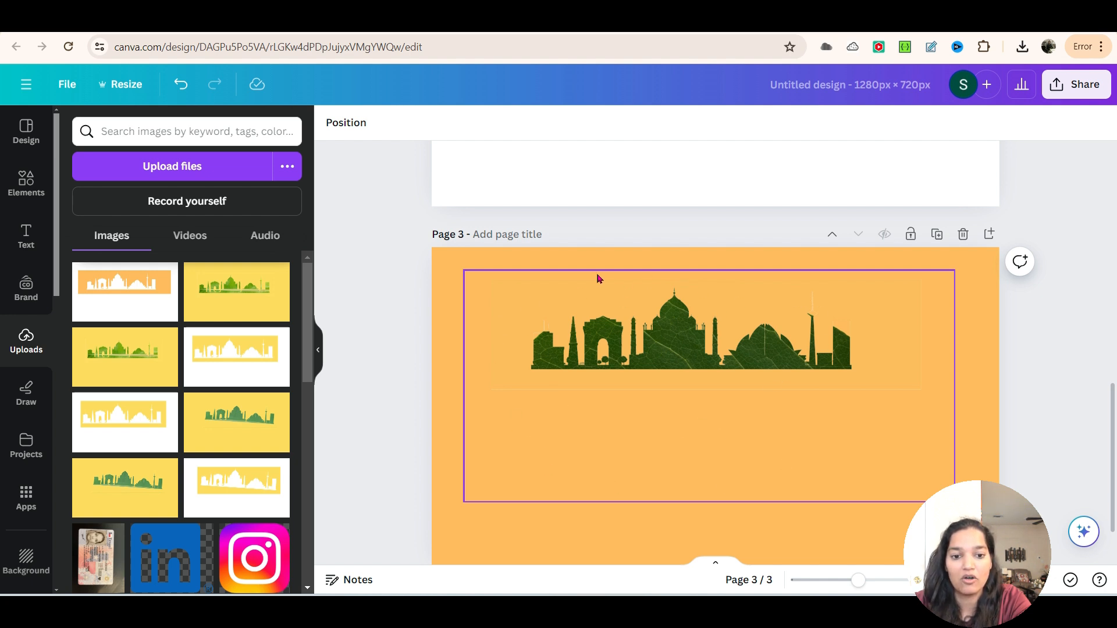
{"action": "scroll", "coordinate": [602, 456], "scroll_direction": "down", "scroll_amount": 1}
{"action": "scroll", "coordinate": [602, 456], "scroll_direction": "up", "scroll_amount": 10}
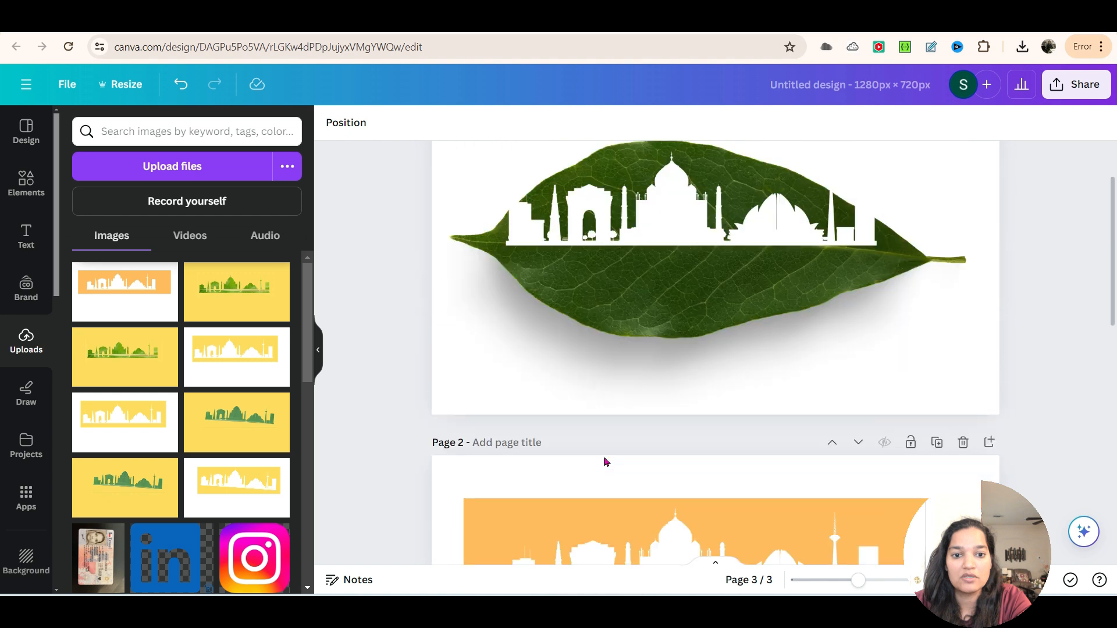
Step: Replace the white skyline on page 1 with the newly uploaded "leaf design 2" image
{"action": "left_click", "coordinate": [605, 320]}
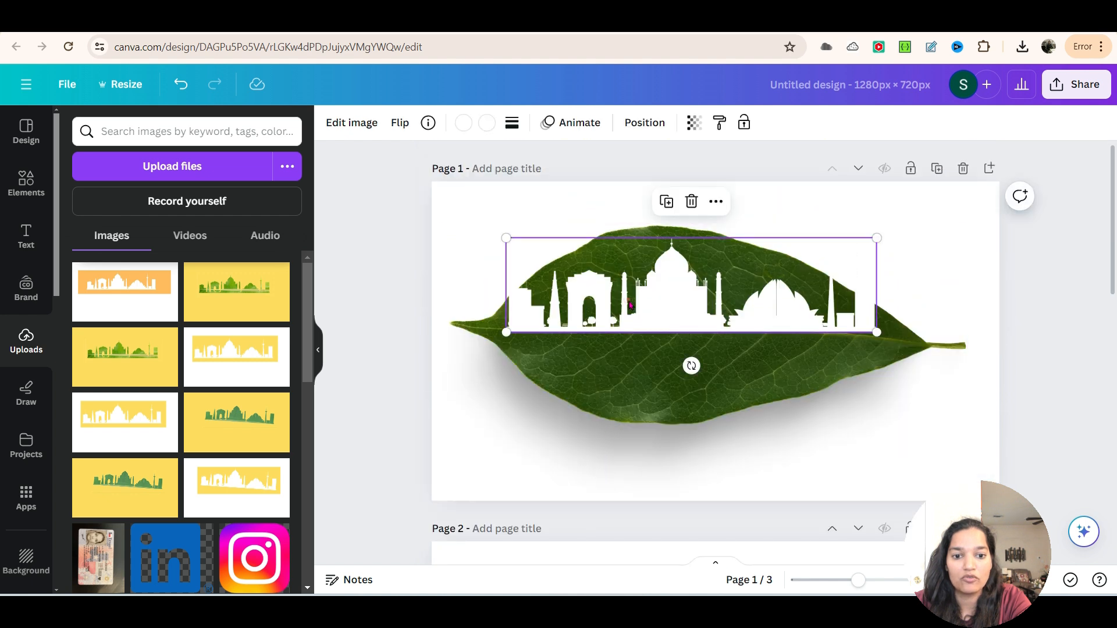
{"action": "left_click", "coordinate": [694, 197]}
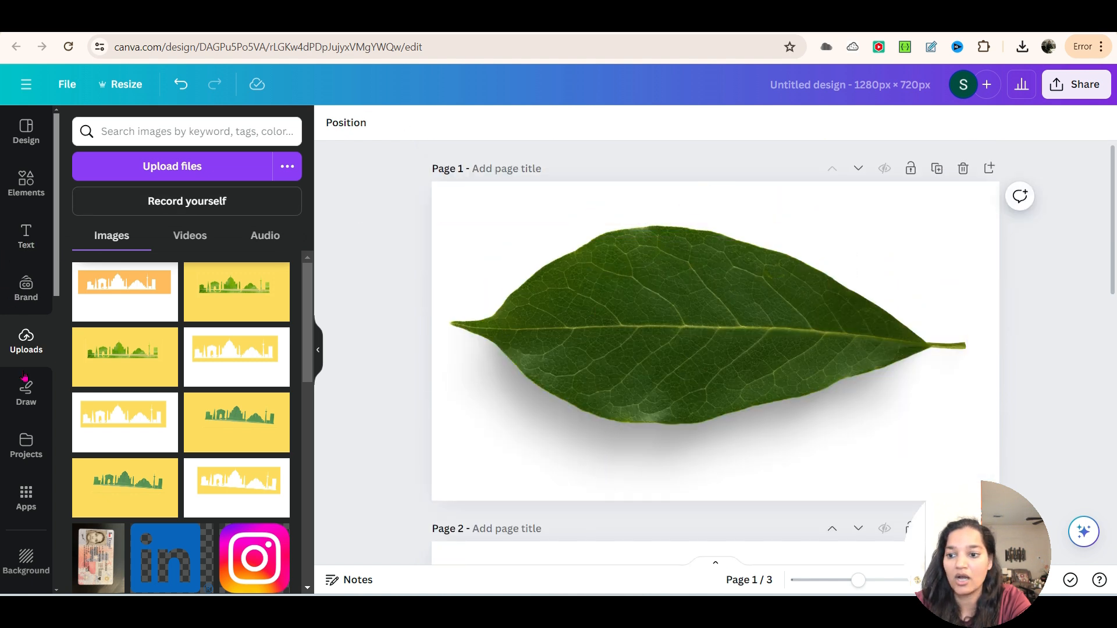
{"action": "left_click", "coordinate": [169, 166]}
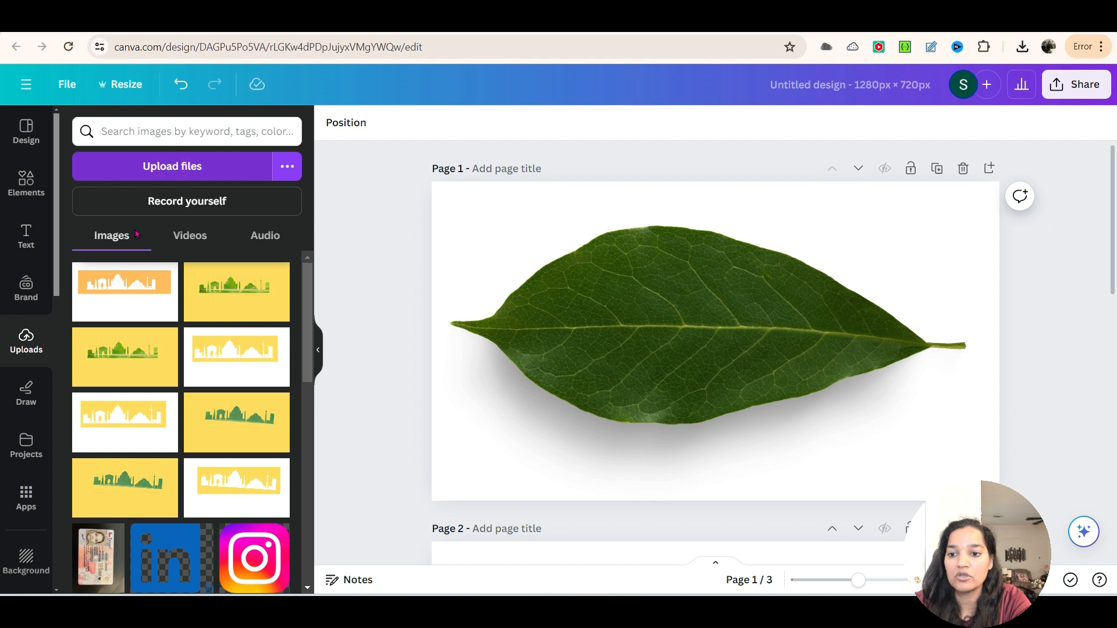
{"action": "double_click", "coordinate": [212, 192]}
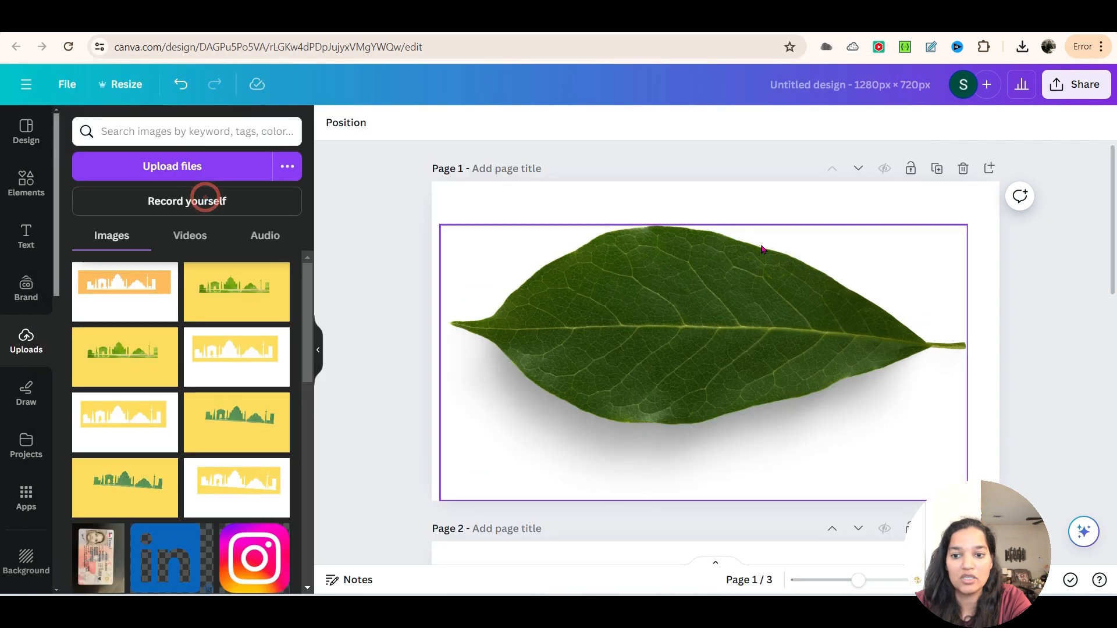
{"action": "left_click", "coordinate": [125, 297]}
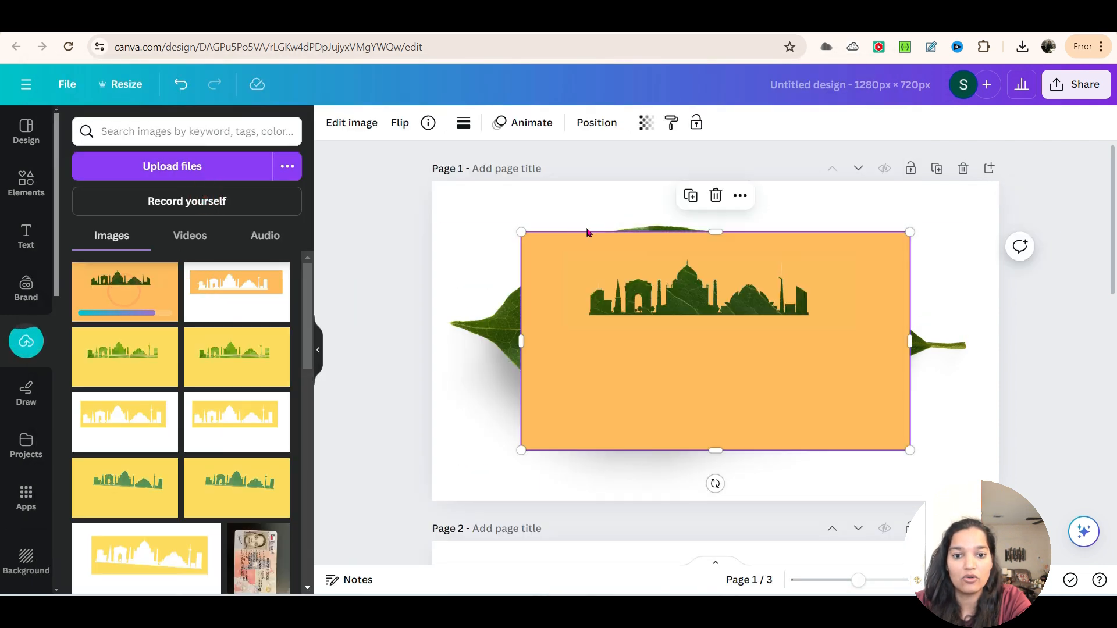
Step: Enlarge the peach image with the leaf-textured skyline on page 1 and position it over the leaf photo
{"action": "left_click_drag", "start_coordinate": [587, 277], "coordinate": [566, 259]}
{"action": "left_click_drag", "start_coordinate": [899, 213], "coordinate": [951, 182]}
{"action": "mouse_move", "coordinate": [636, 359]}
{"action": "left_mouse_down"}
{"action": "mouse_move", "coordinate": [656, 352]}
{"action": "mouse_move", "coordinate": [630, 366]}
{"action": "left_mouse_up"}
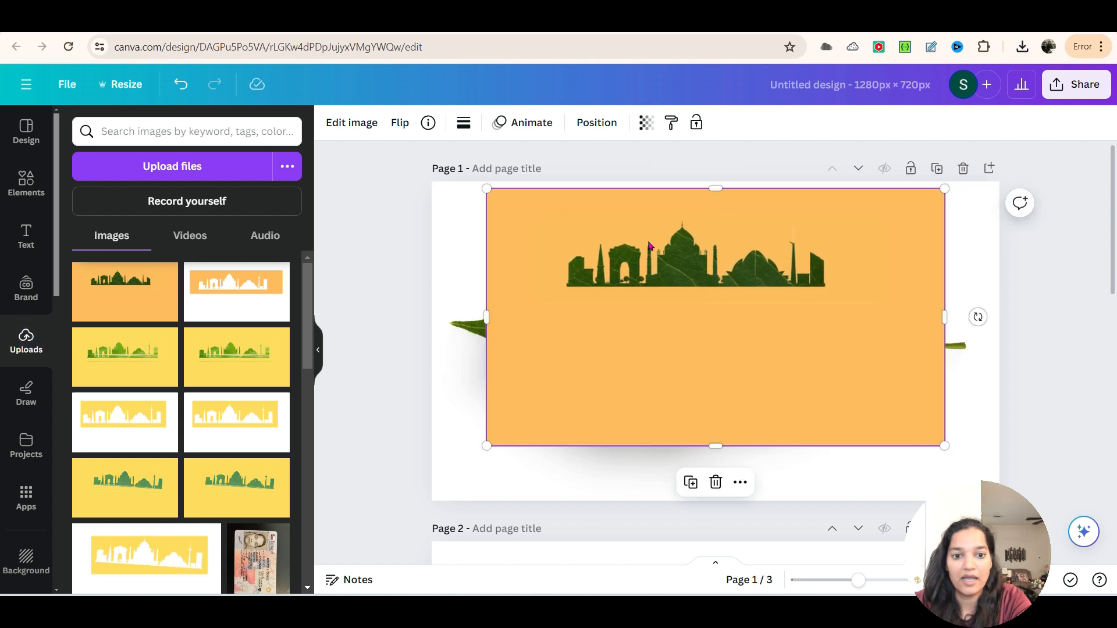
{"action": "left_click_drag", "start_coordinate": [492, 191], "coordinate": [470, 187]}
{"action": "left_click_drag", "start_coordinate": [718, 324], "coordinate": [715, 355]}
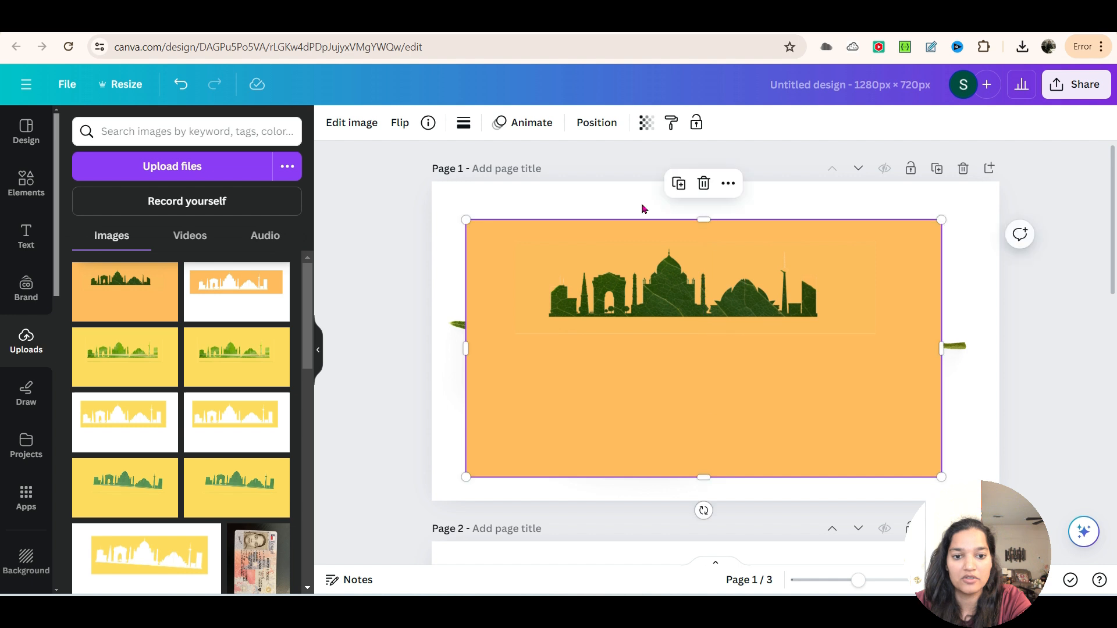
Step: Remove the peach background from the leaf-textured skyline image on page 1 and send the image behind the leaf photo
{"action": "left_click", "coordinate": [366, 126]}
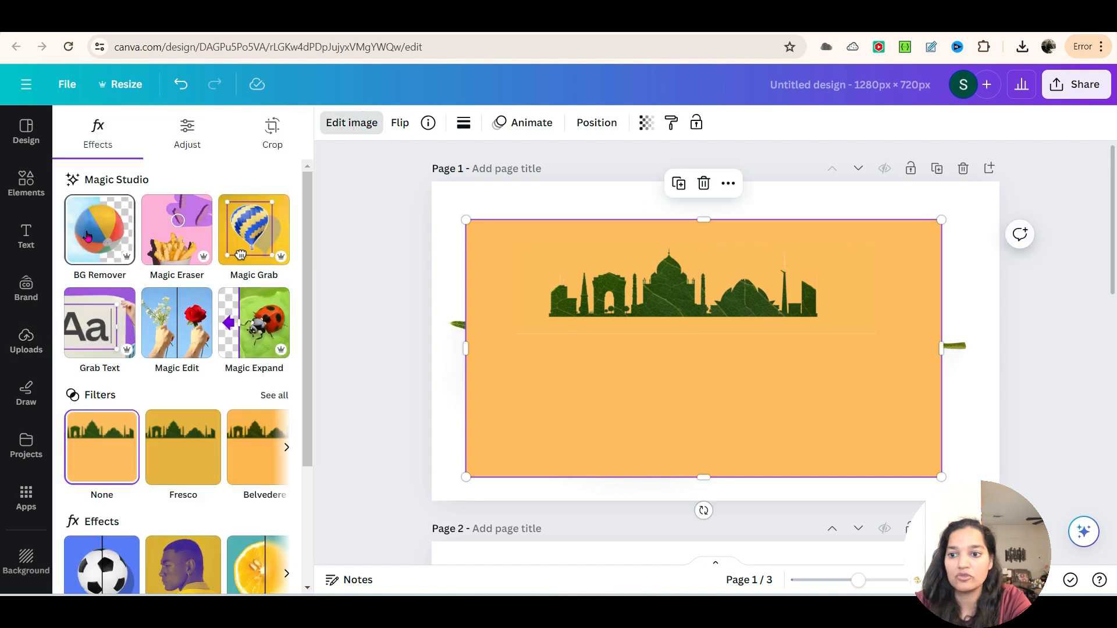
{"action": "left_click", "coordinate": [88, 235]}
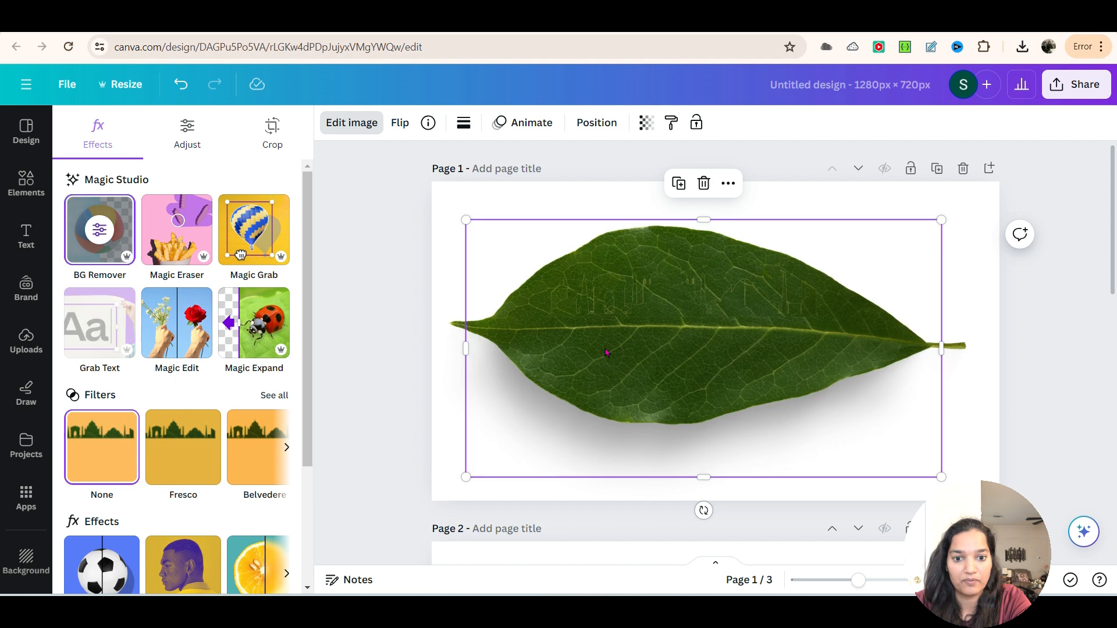
{"action": "right_click", "coordinate": [609, 295]}
{"action": "mouse_move", "coordinate": [684, 309]}
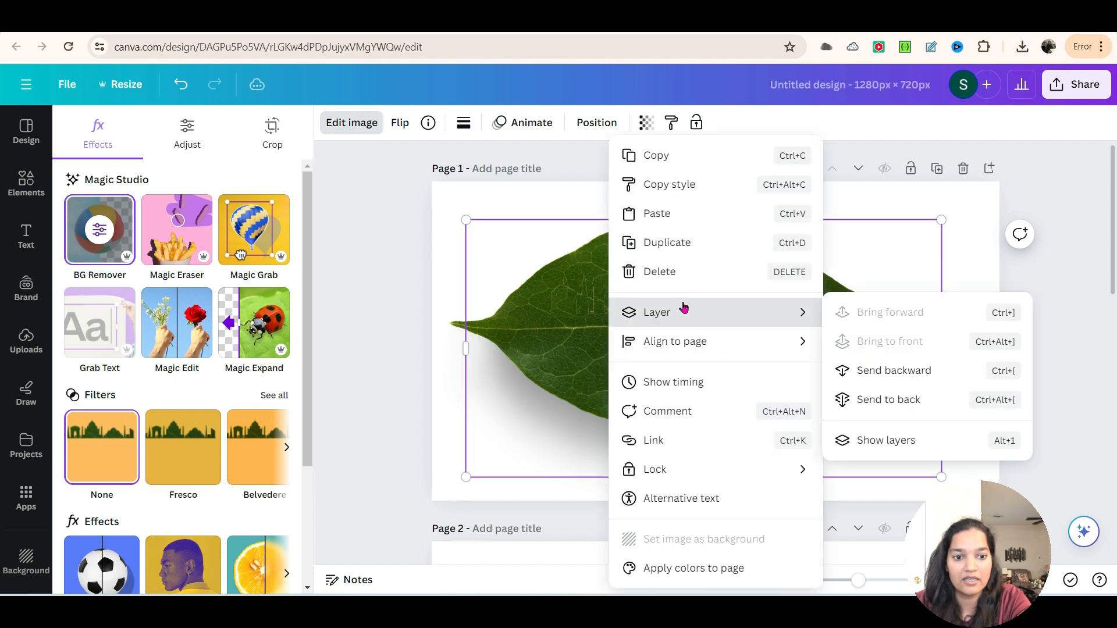
{"action": "left_click", "coordinate": [873, 399]}
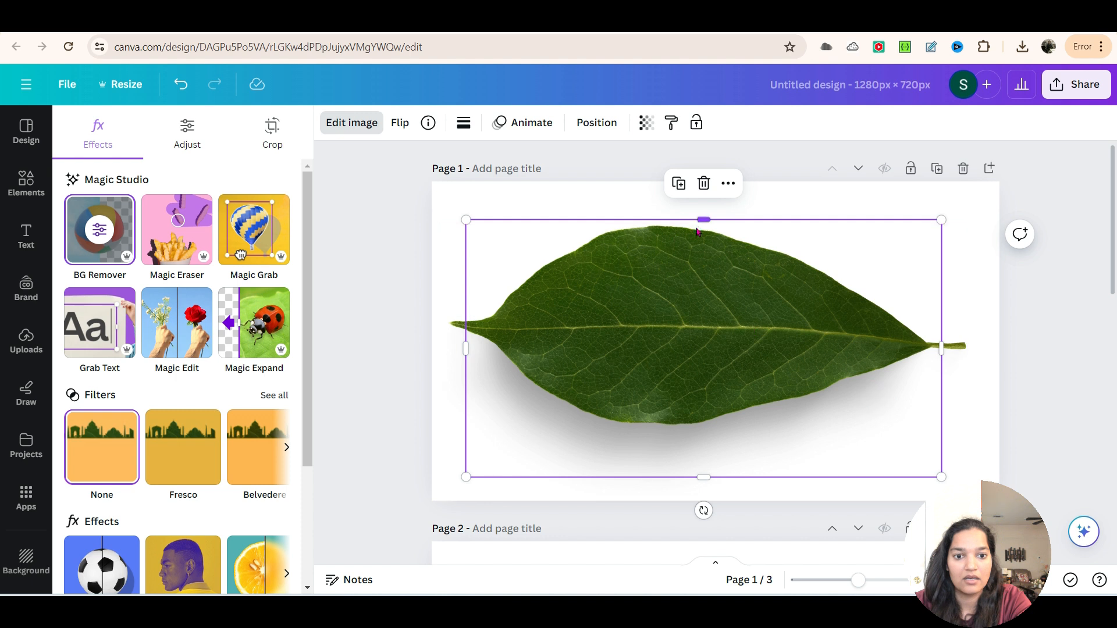
Step: Crop the upper half off the leaf photo down to the skyline's base and nudge the remaining leaf slightly upward
{"action": "left_click_drag", "start_coordinate": [700, 229], "coordinate": [700, 318]}
{"action": "left_click", "coordinate": [689, 292]}
{"action": "left_click", "coordinate": [885, 251]}
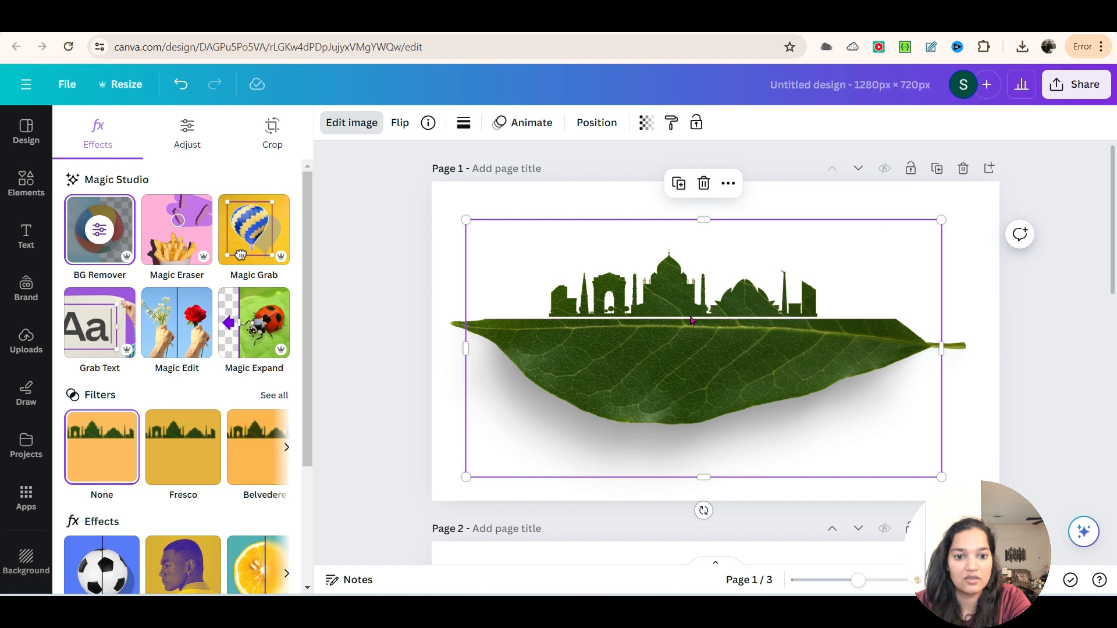
{"action": "left_click", "coordinate": [851, 359]}
{"action": "left_click", "coordinate": [1001, 282]}
{"action": "left_click", "coordinate": [730, 283]}
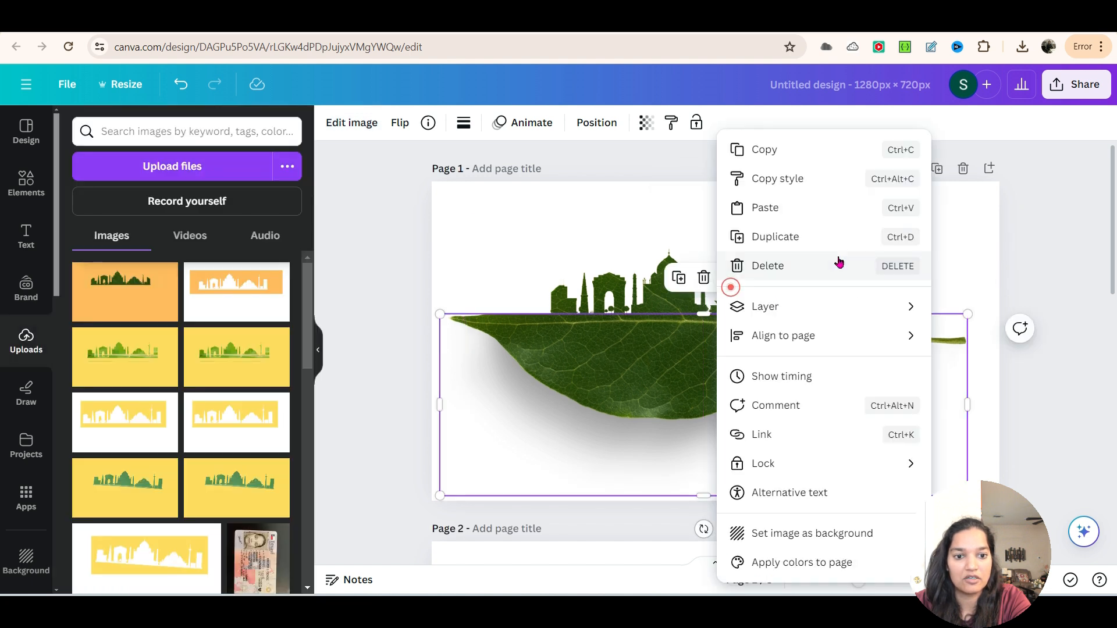
Step: Enlarge the skyline image to about 1,246 × 675 px and position its base along the leaf's straight upper edge
{"action": "left_click", "coordinate": [602, 308]}
{"action": "left_click_drag", "start_coordinate": [942, 220], "coordinate": [1027, 210]}
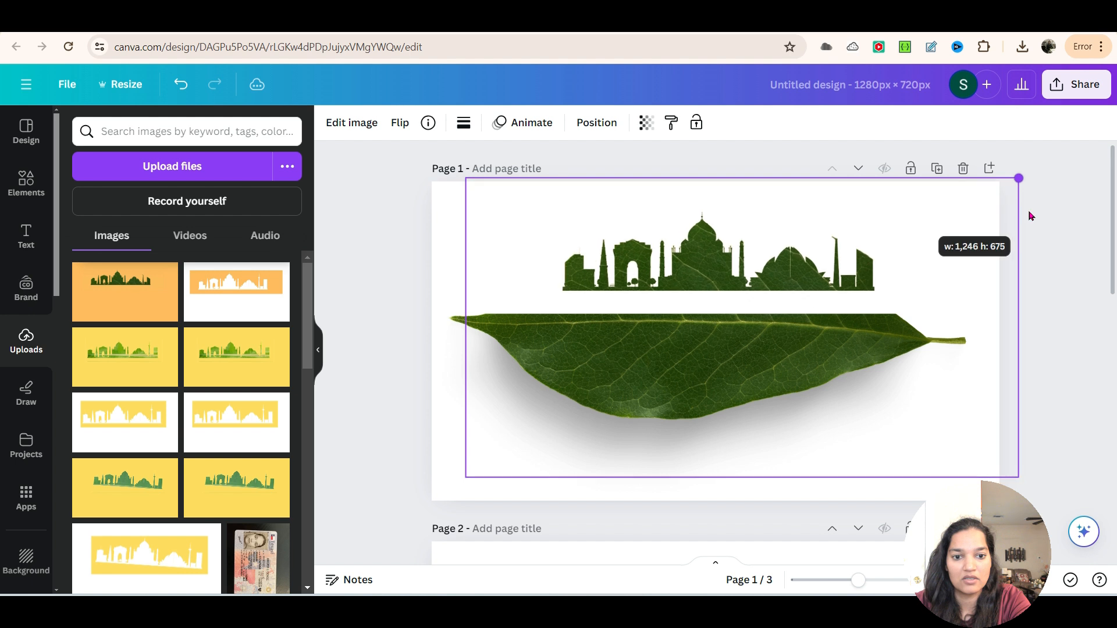
{"action": "left_click_drag", "start_coordinate": [720, 254], "coordinate": [688, 279]}
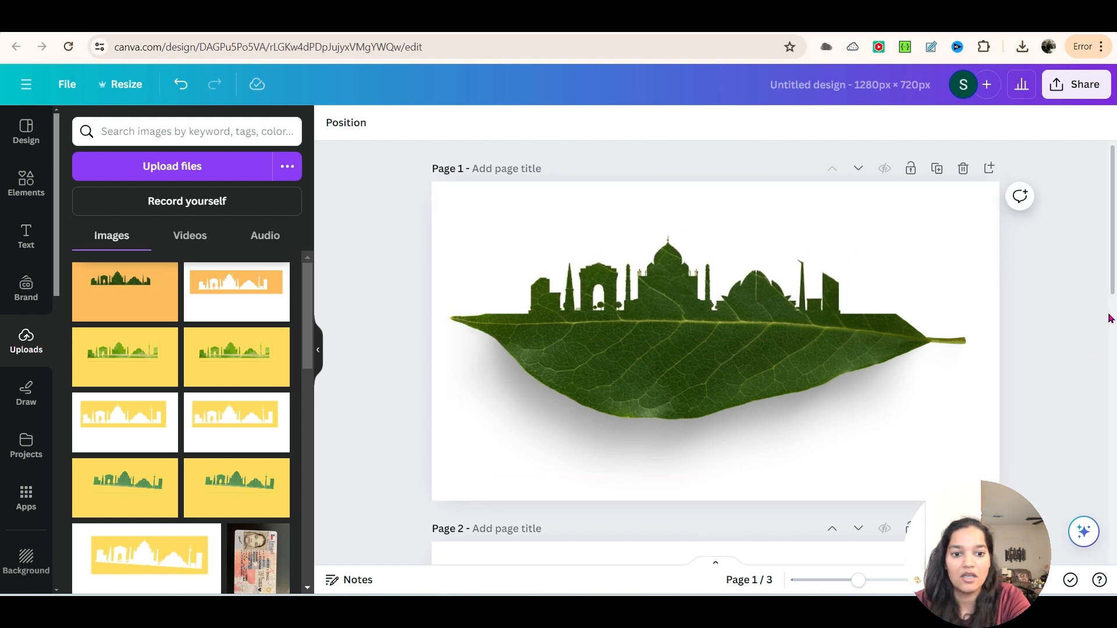